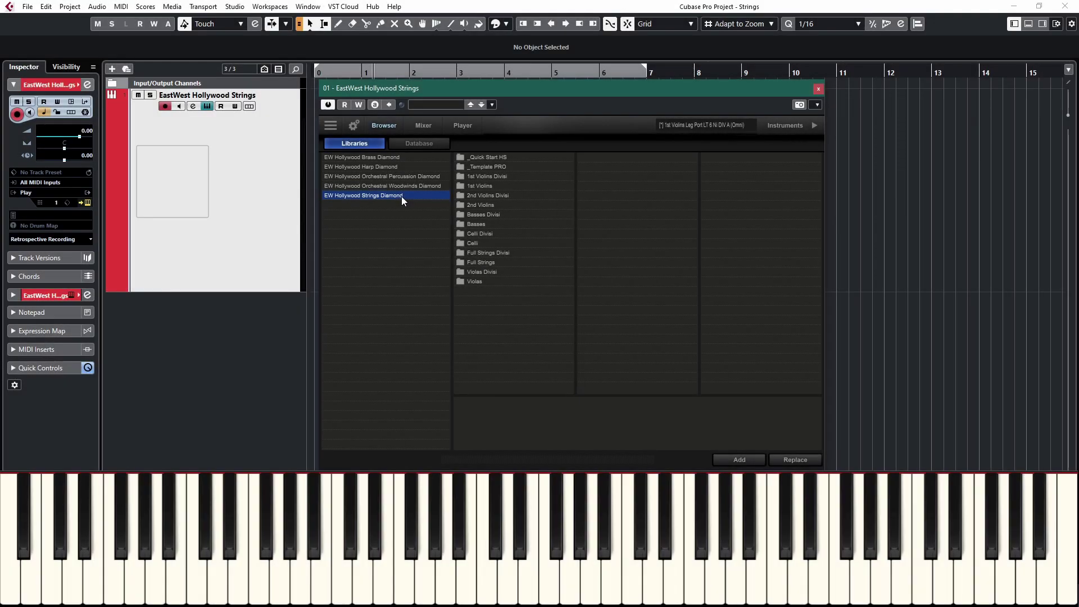
Check the memory use of the loaded instruments in the Sample Purge window and close it.
left_click(332, 129)
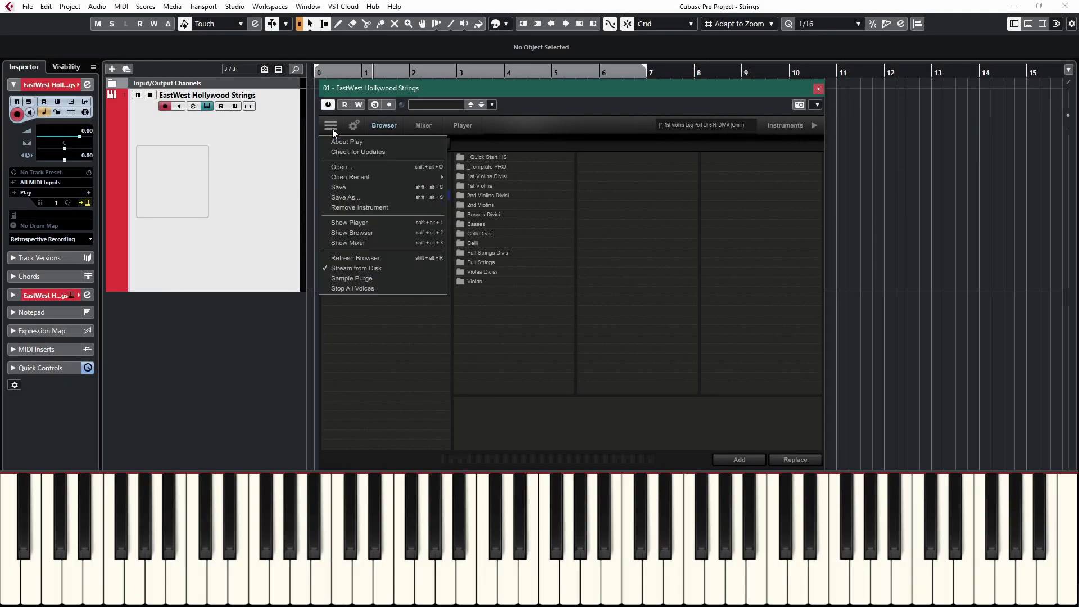
left_click(363, 279)
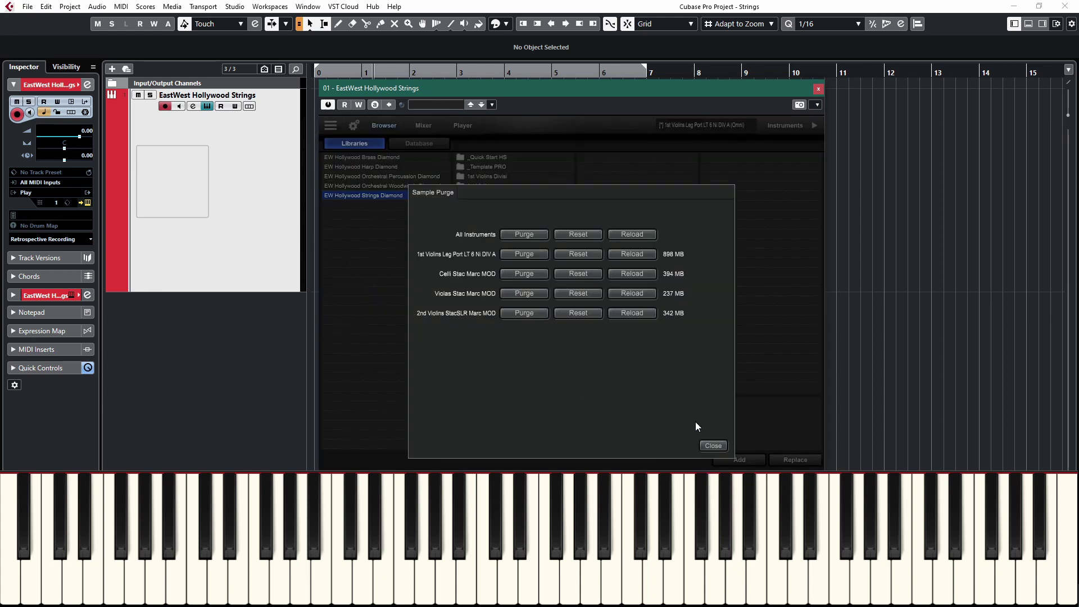
left_click(713, 445)
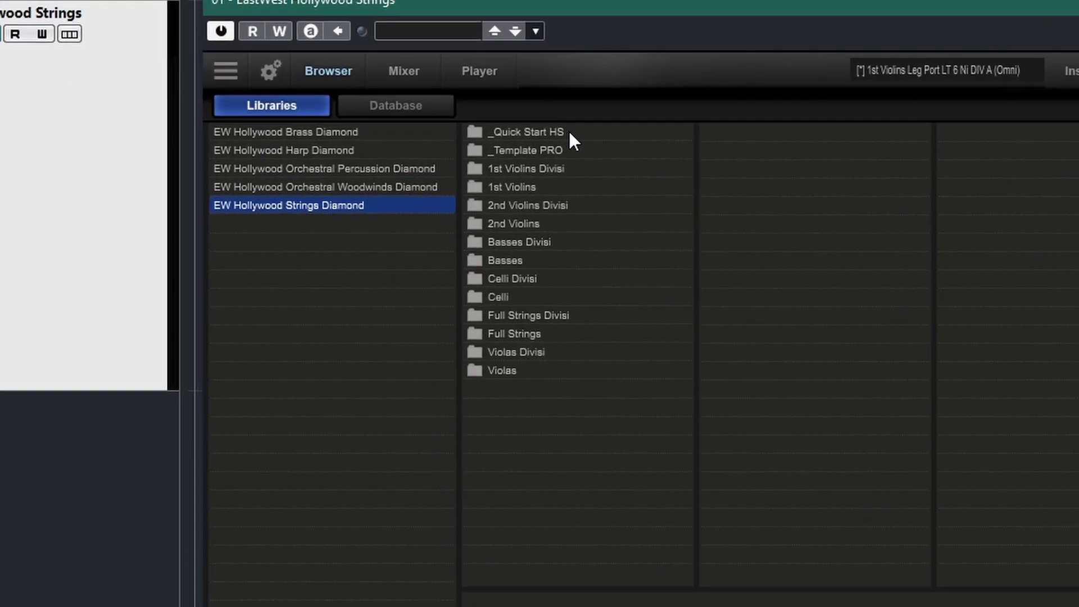
Browse the _Quick Start HS patches, and examine the 1st Violins and 2nd Violins folders inside _Template PRO.
left_click(541, 132)
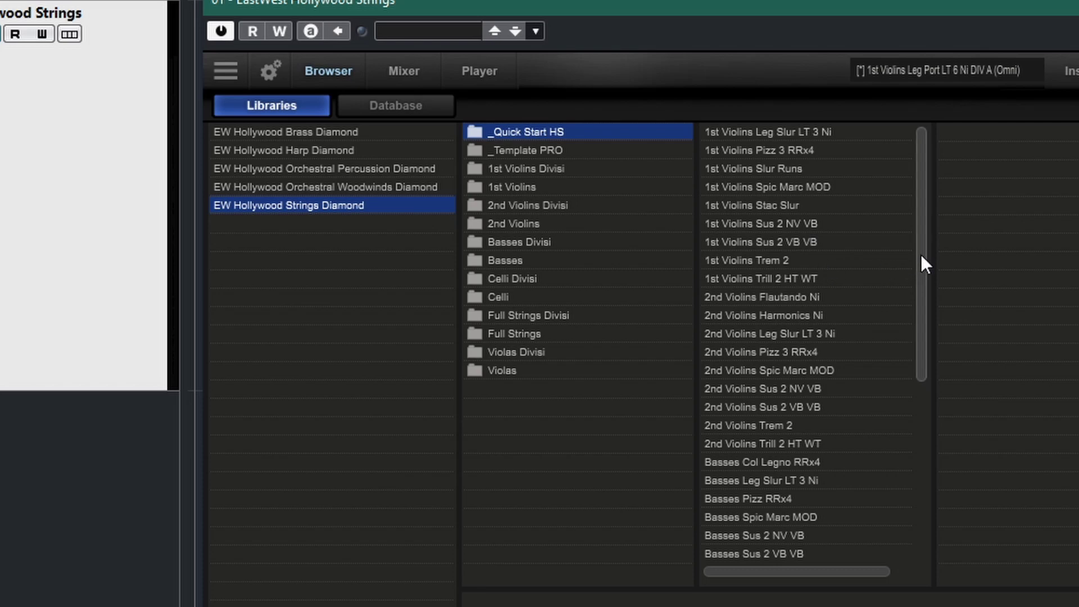
left_click_drag(920, 254, 927, 189)
left_click(511, 153)
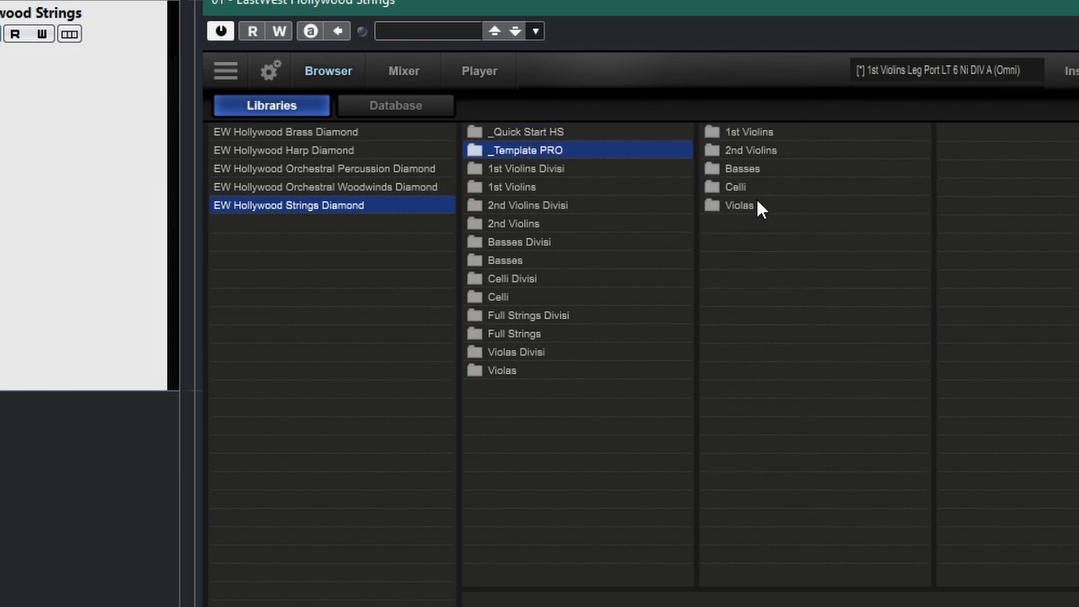
left_click(749, 131)
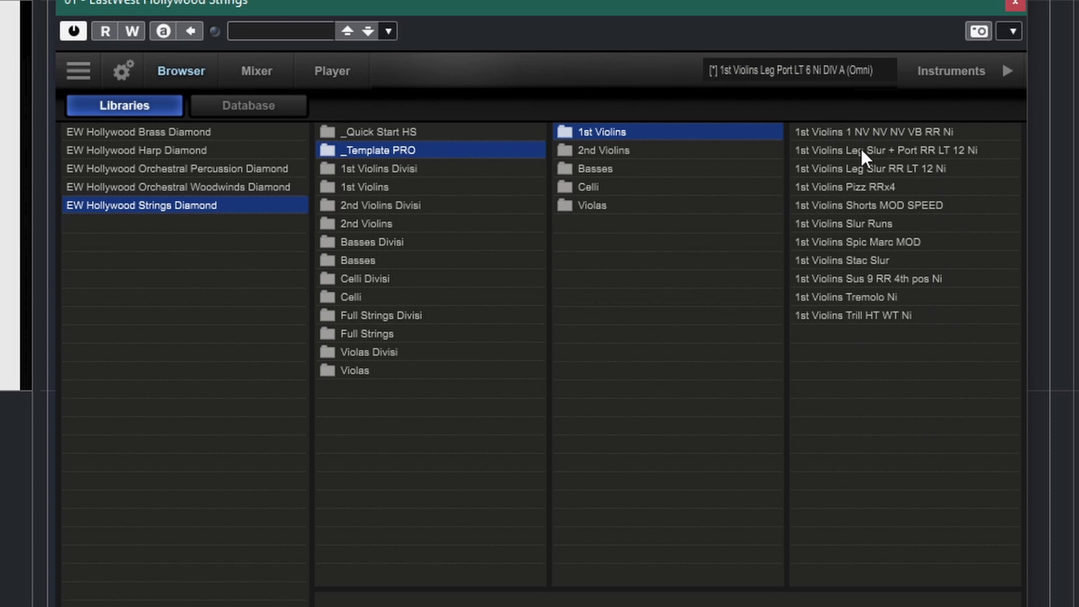
left_click(608, 155)
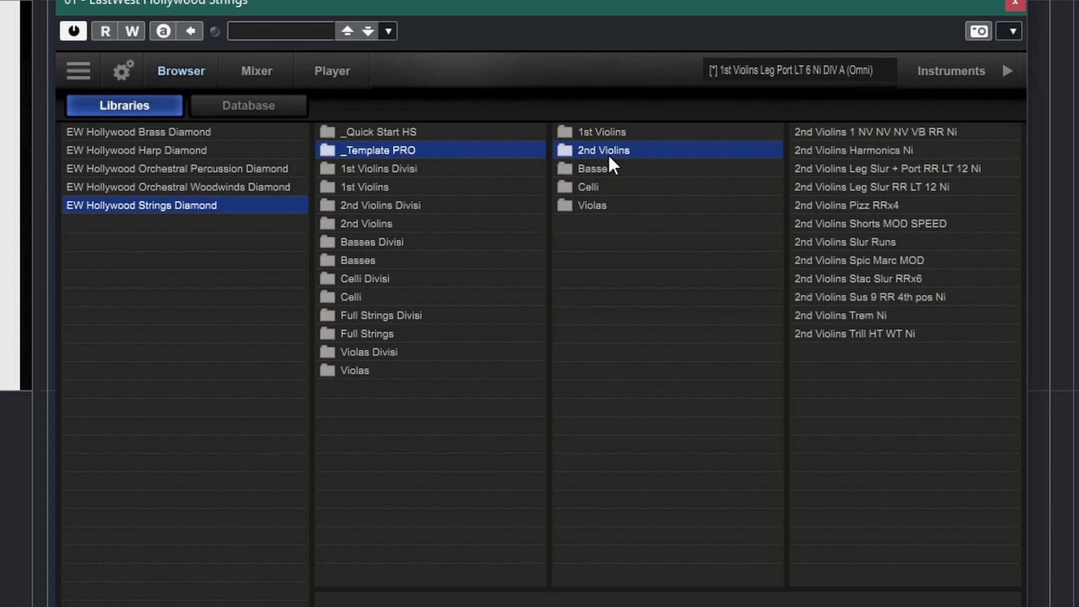
left_click(600, 138)
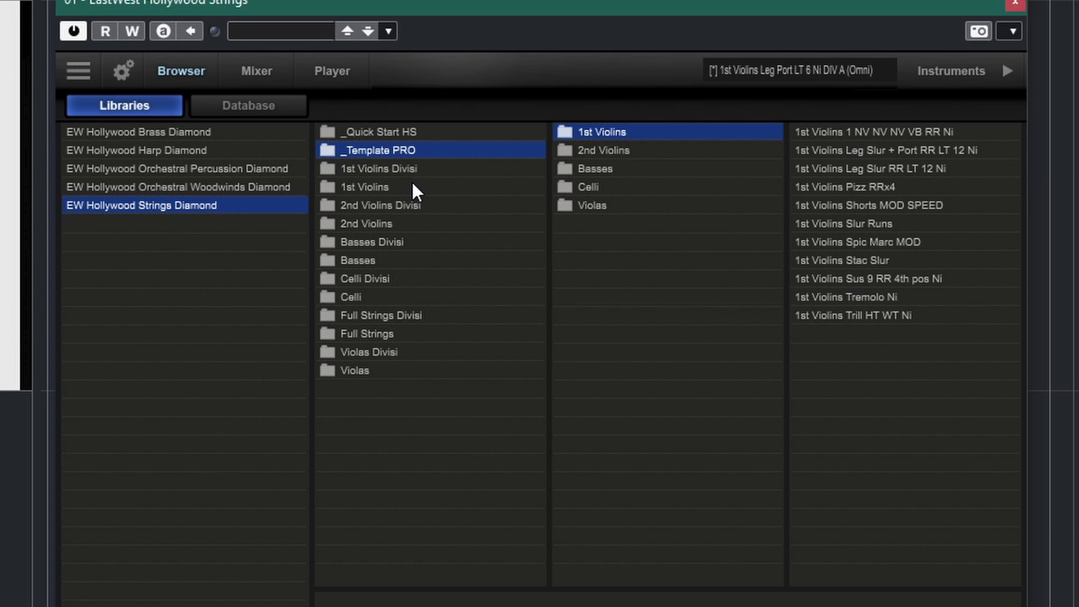
Compare the contents of the 1st Violins and 1st Violins Divisi folders, and look into the Full Strings folder.
left_click(373, 188)
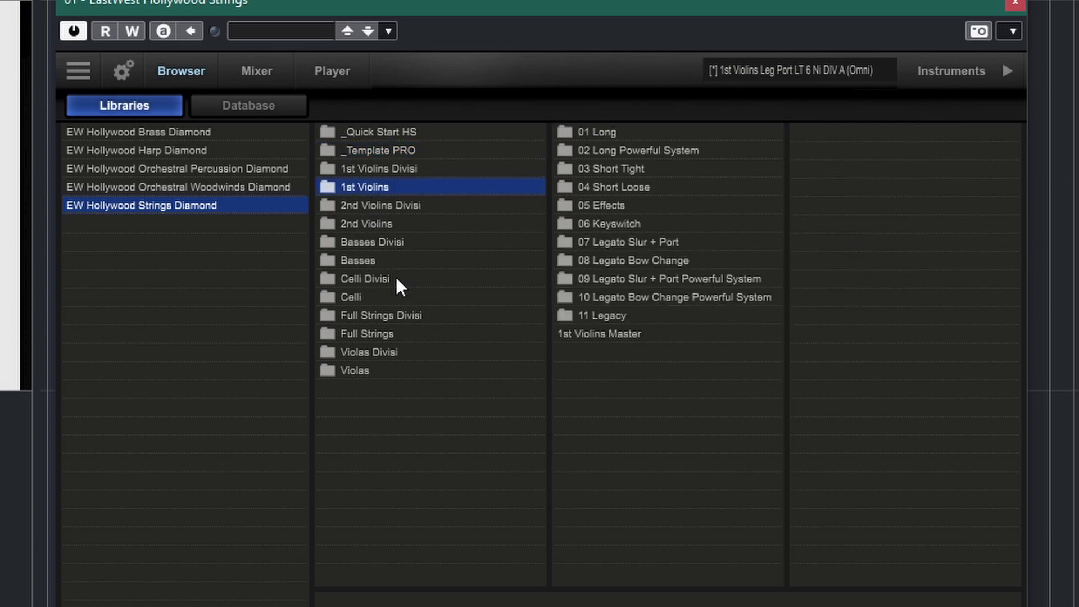
left_click(366, 168)
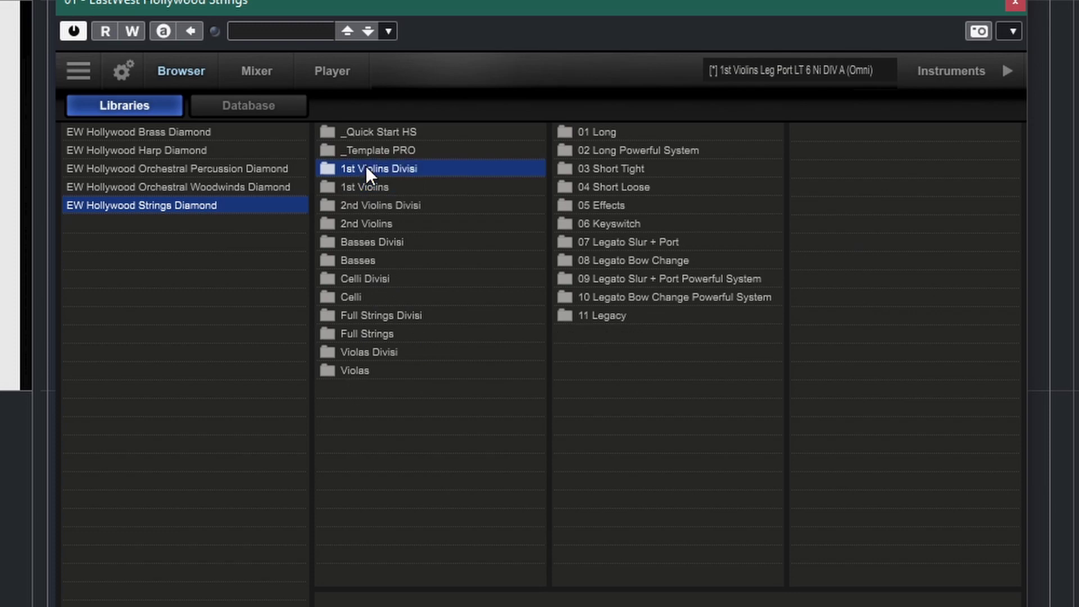
left_click(369, 188)
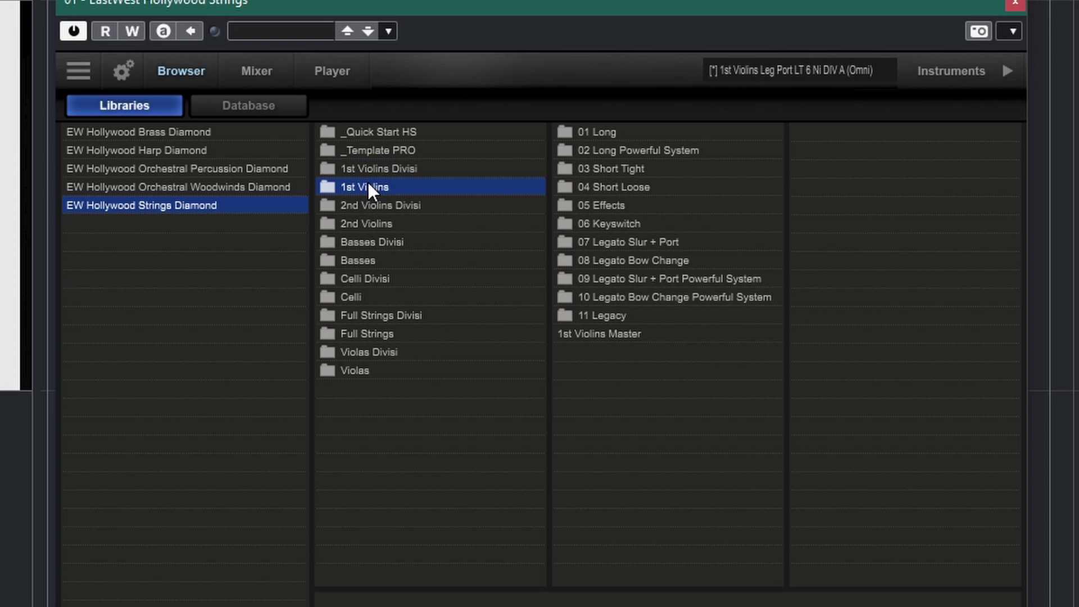
left_click(393, 167)
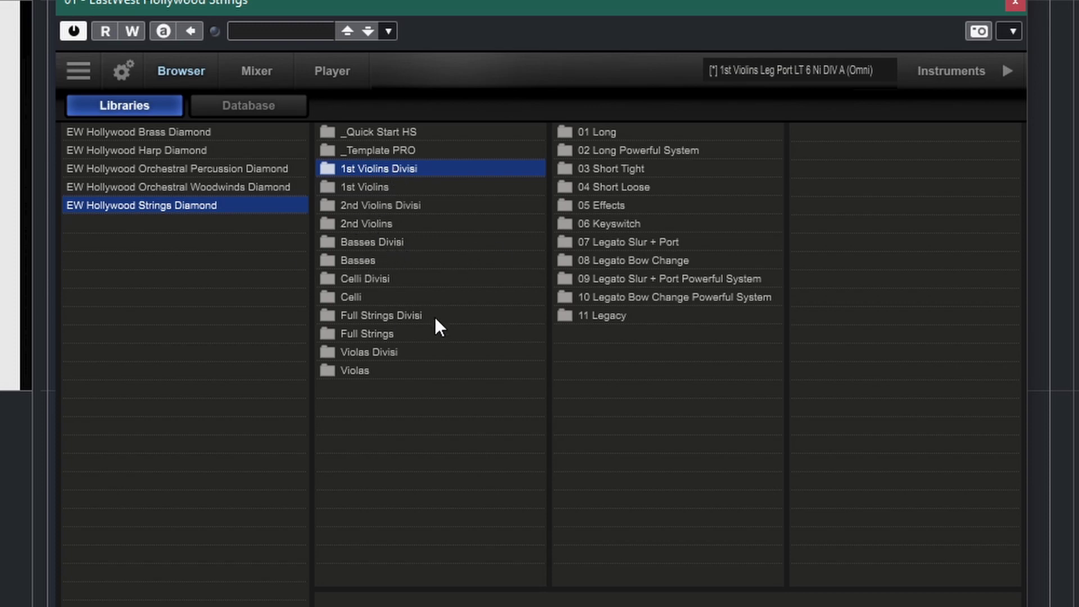
left_click(369, 335)
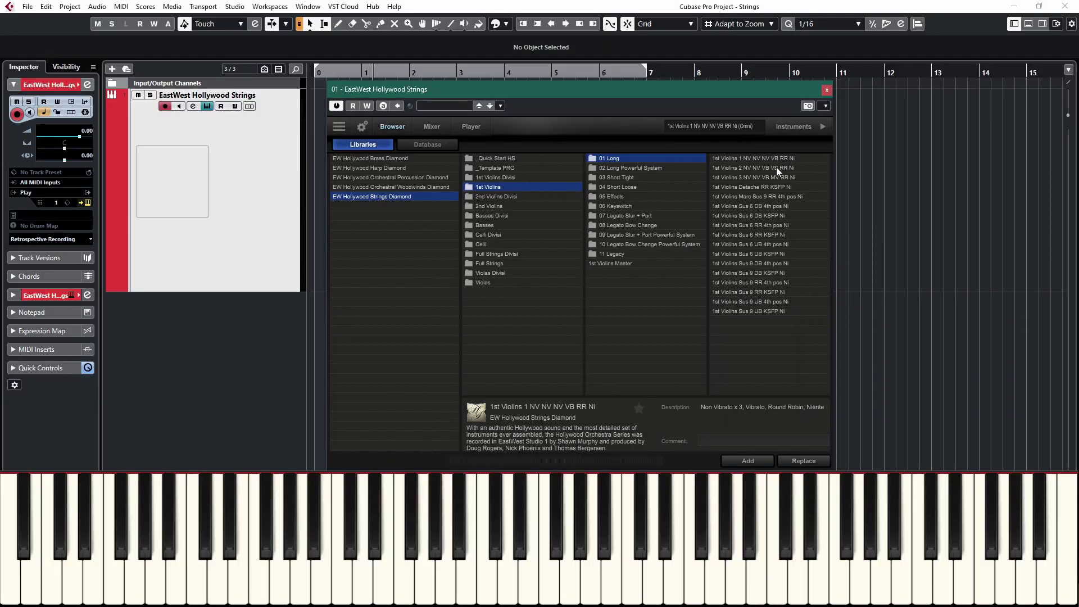
Load the 1st Violins 3 NV NV VB MV RR Ni patch from the 01 Long folder.
left_click(776, 167)
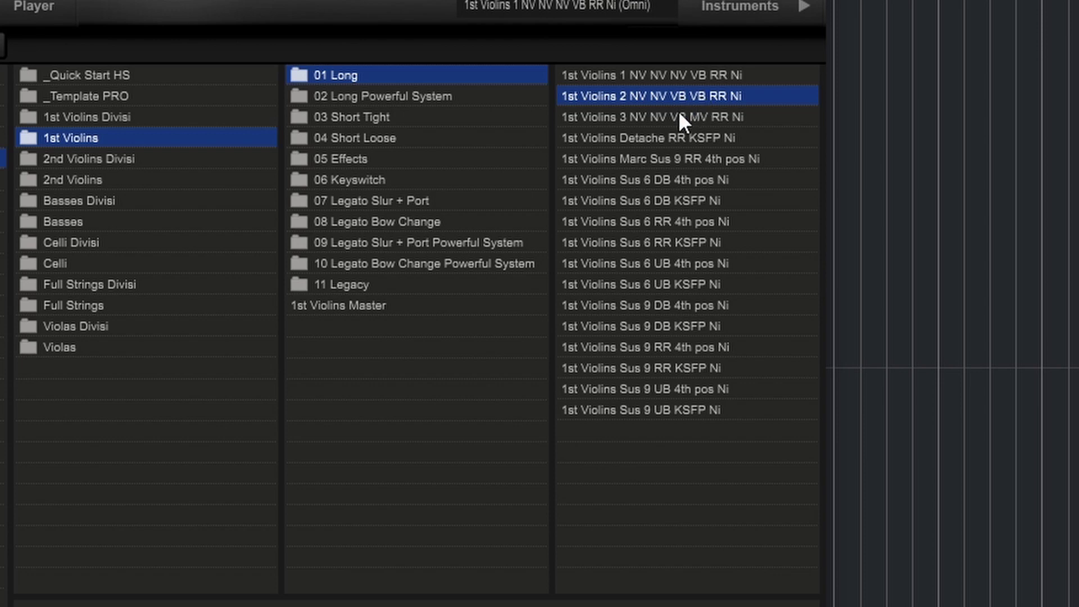
left_click(674, 117)
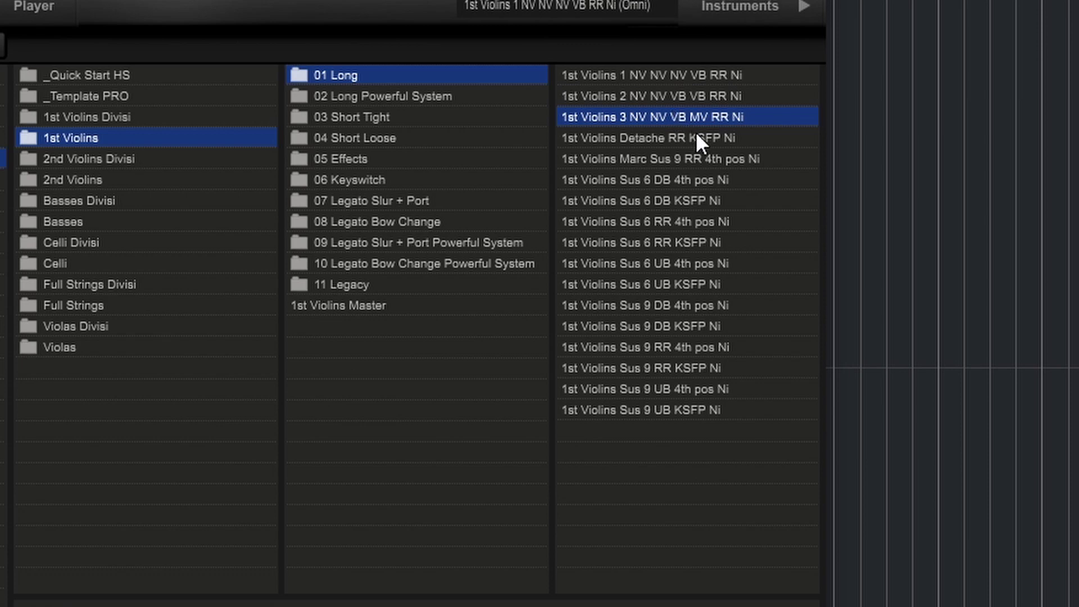
double_click(652, 117)
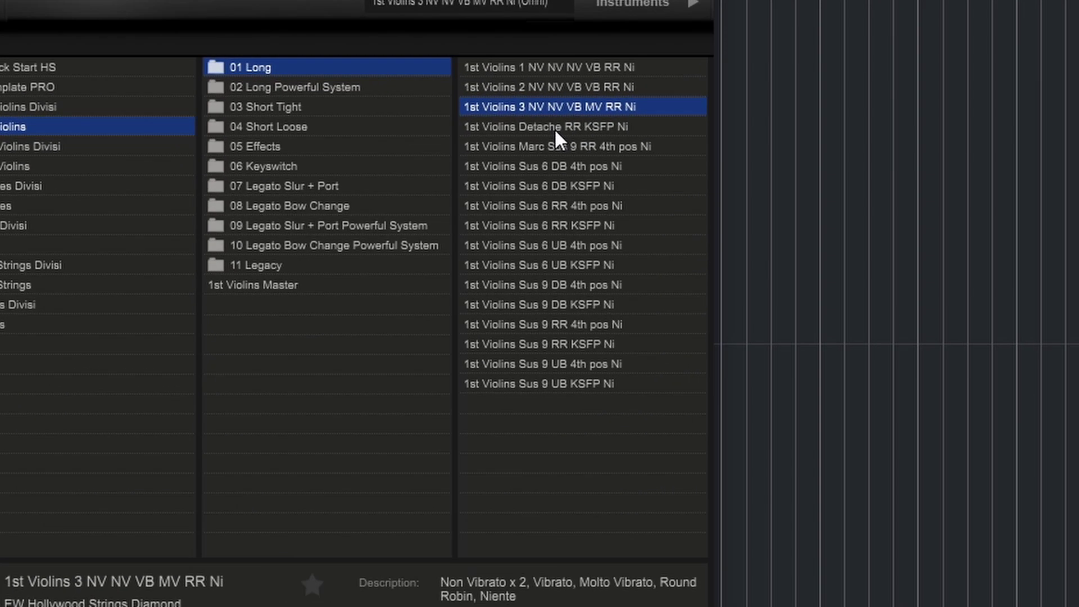
Load the 1st Violins Detache RR KSFP Ni patch and reposition the instrument window to inspect its keyswitches on the virtual keyboard.
left_click(756, 187)
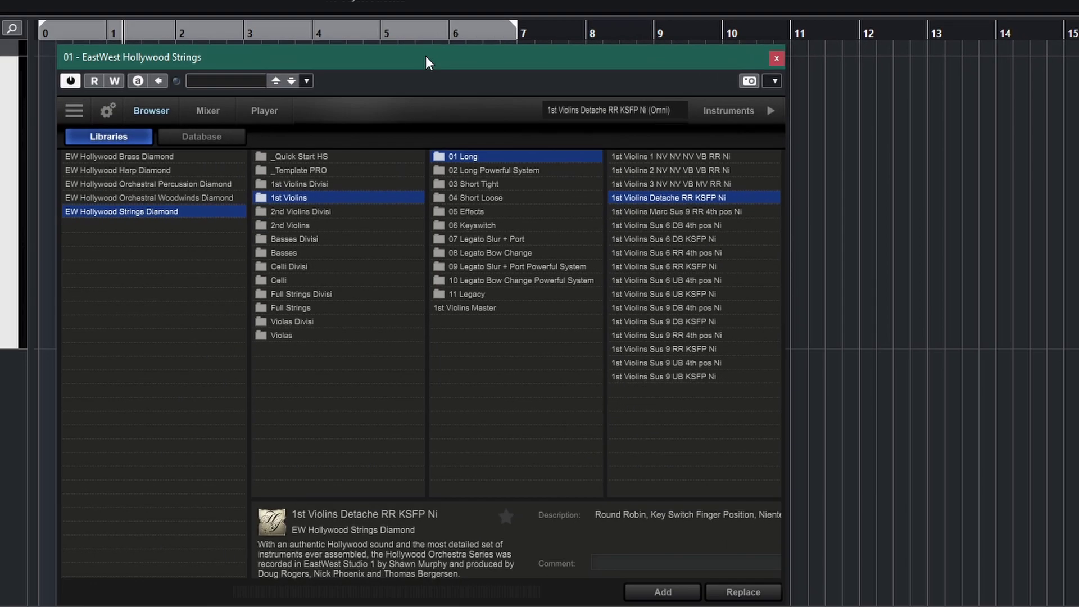
left_click_drag(296, 40, 296, 0)
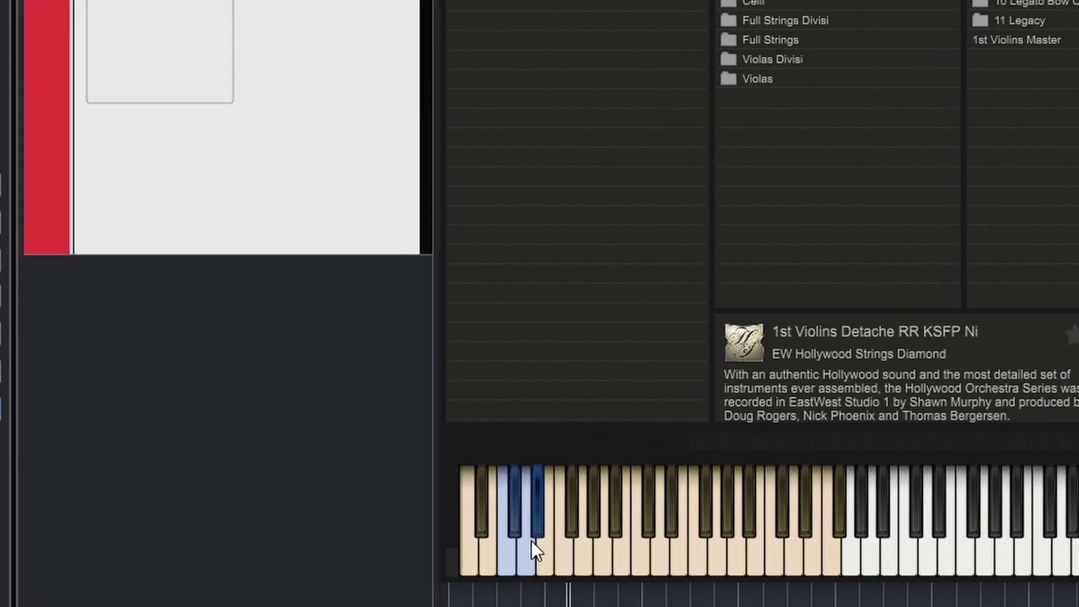
left_click_drag(474, 59, 483, 89)
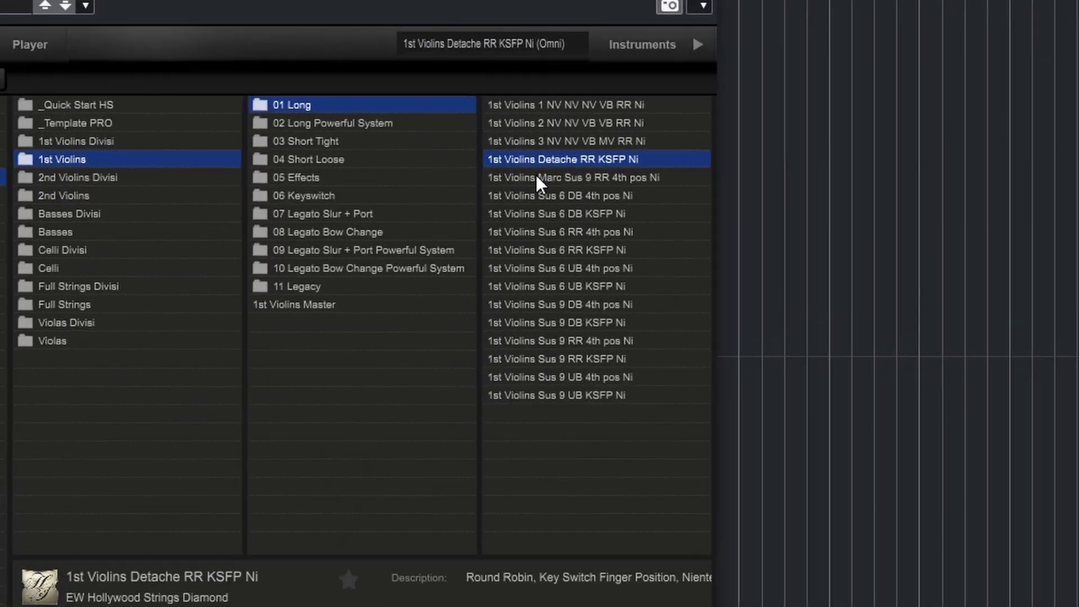
Load the 1st Violins Marc Sus 9 RR 4th pos Ni and Sus 6 DB 4th pos Ni patches in turn, and select Sus 9 DB 4th pos Ni.
left_click(535, 177)
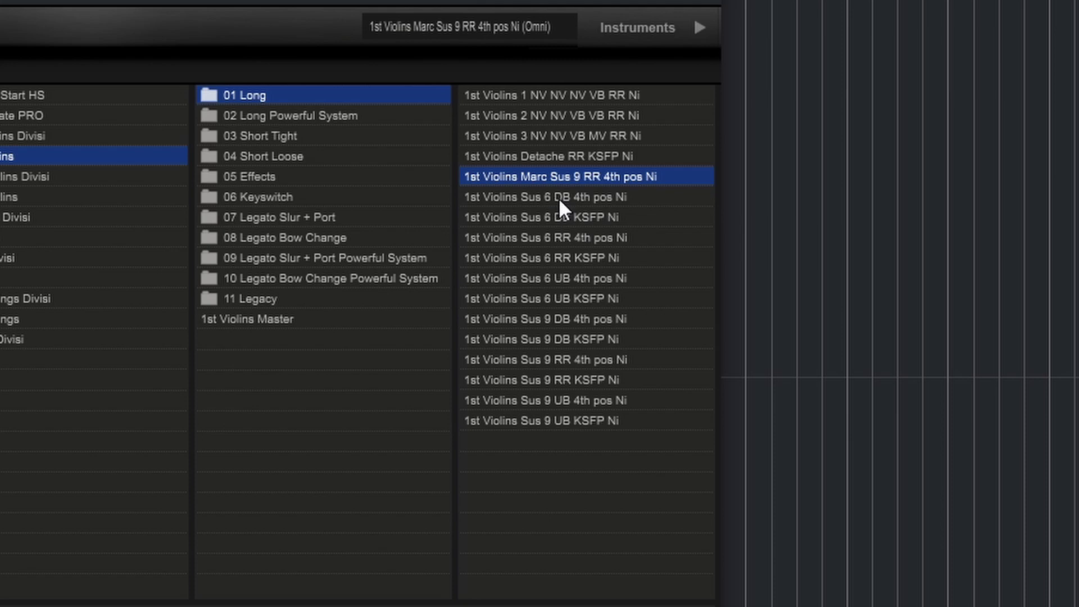
left_click(603, 197)
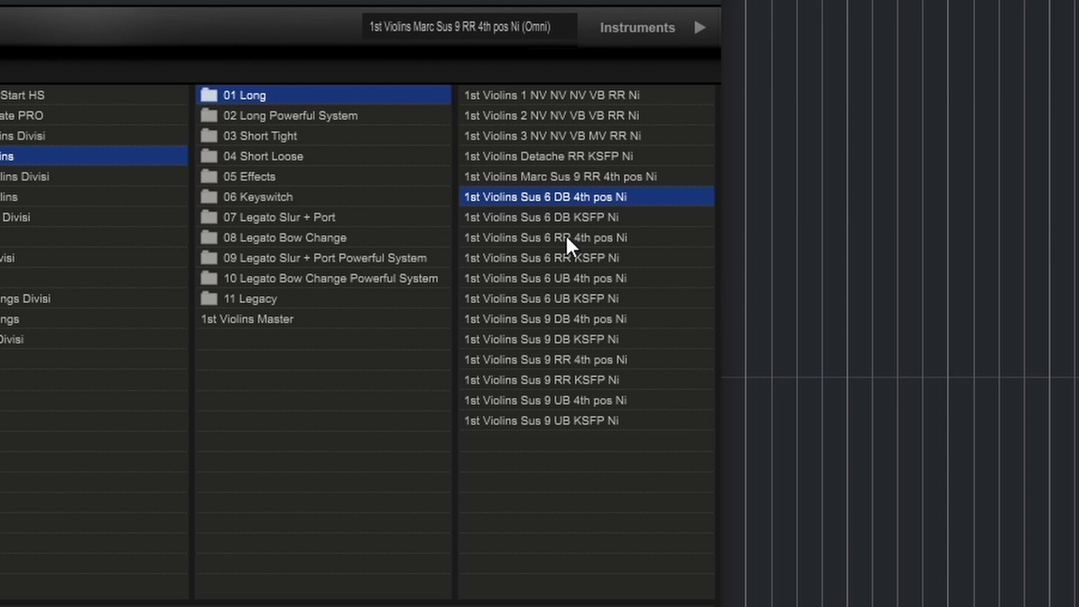
left_click(572, 319)
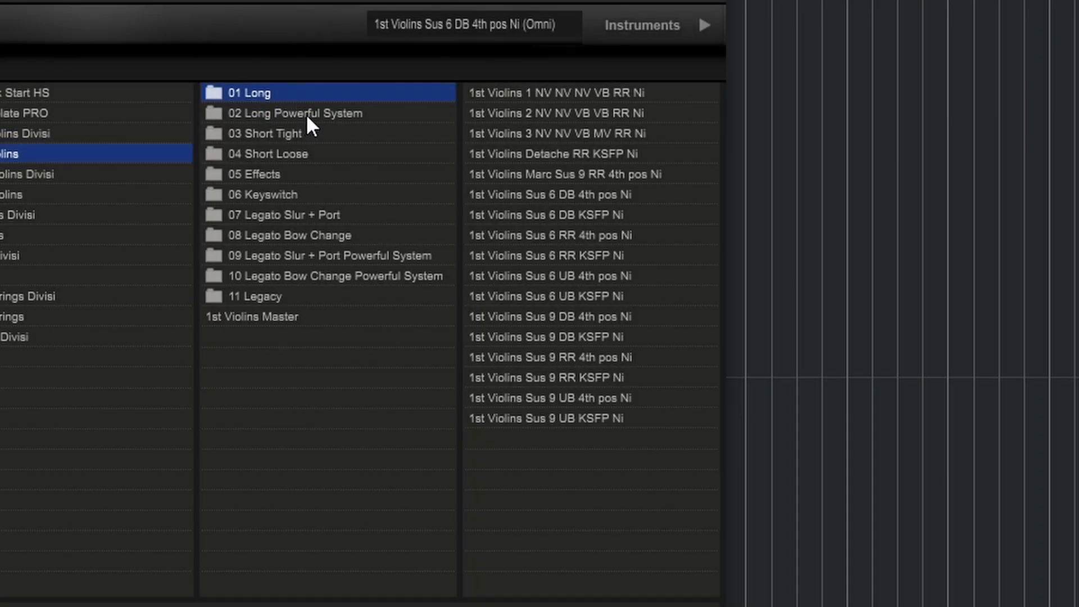
Look into the 02 Long Powerful System folder, and compare the patches in 03 Short Tight and 04 Short Loose.
left_click(310, 118)
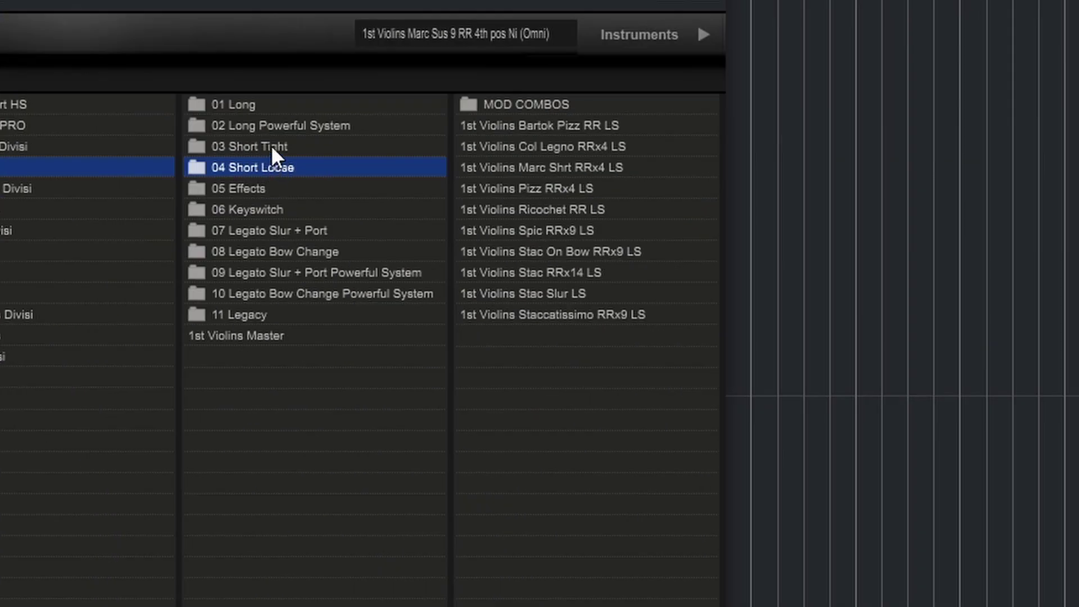
left_click(271, 145)
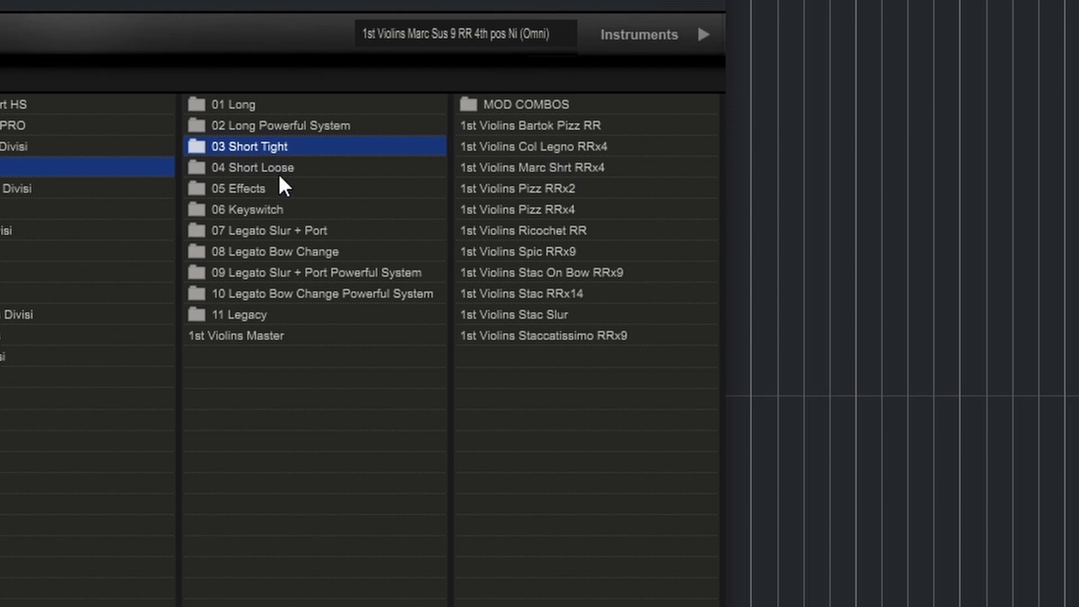
left_click(275, 167)
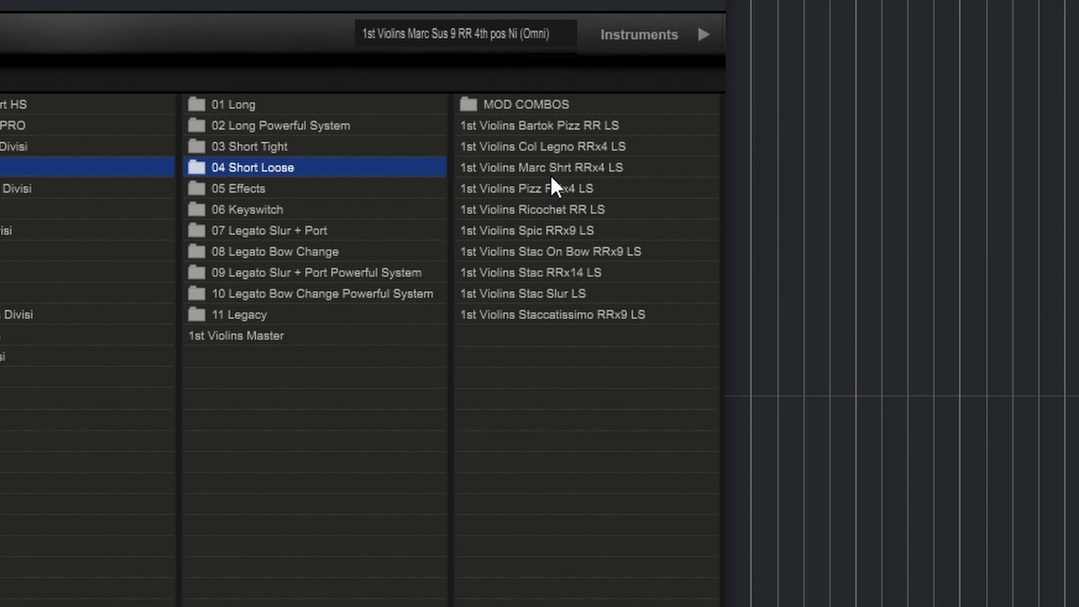
Load 1st Violins Shorts MOD SPEED LS from the MOD COMBOS folder of 04 Short Loose and display its player controls.
left_click(496, 107)
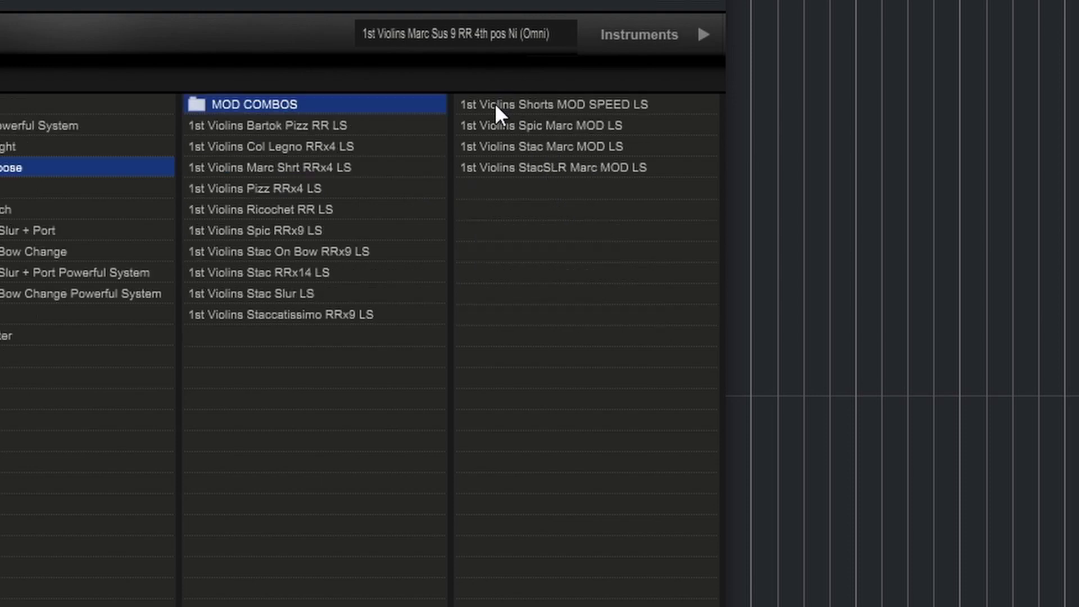
double_click(495, 106)
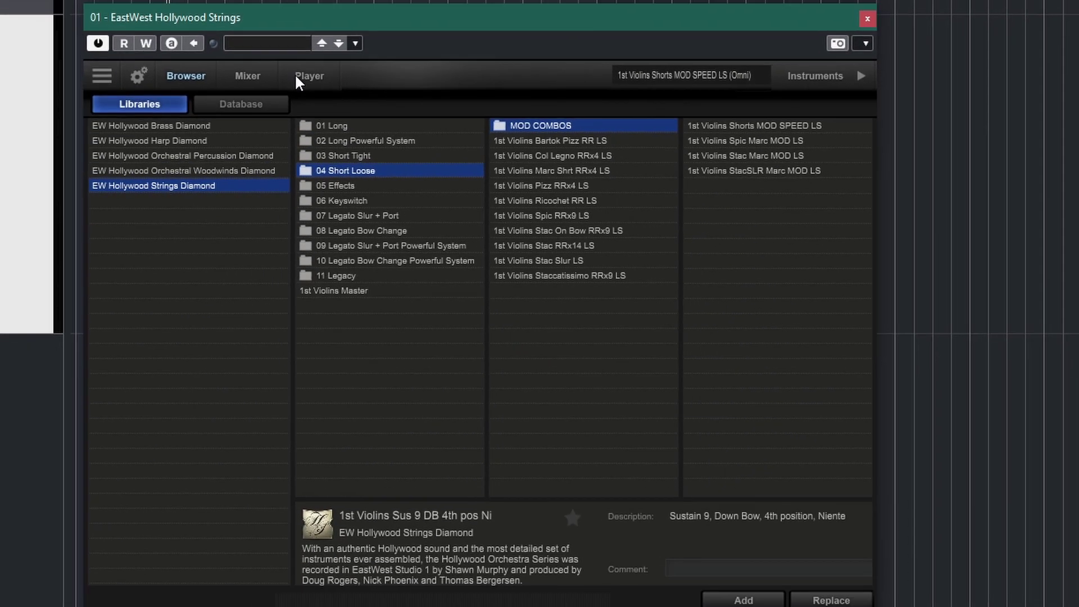
left_click(298, 77)
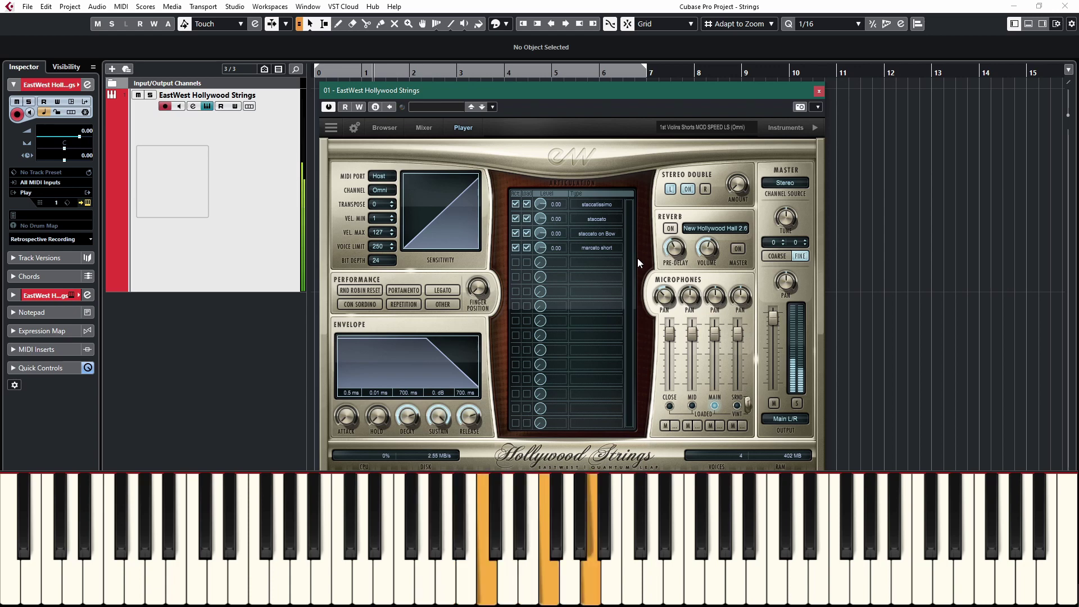
Return to the patch browser and load 1st Violins StacSLR Marc MOD LS from the MOD COMBOS folder.
left_click(385, 129)
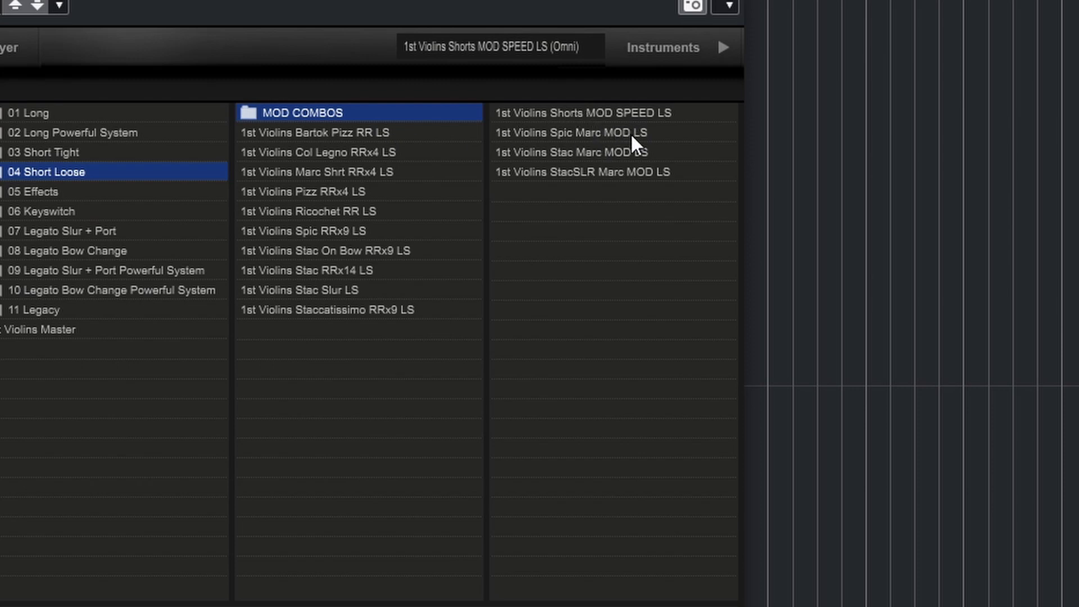
left_click(590, 134)
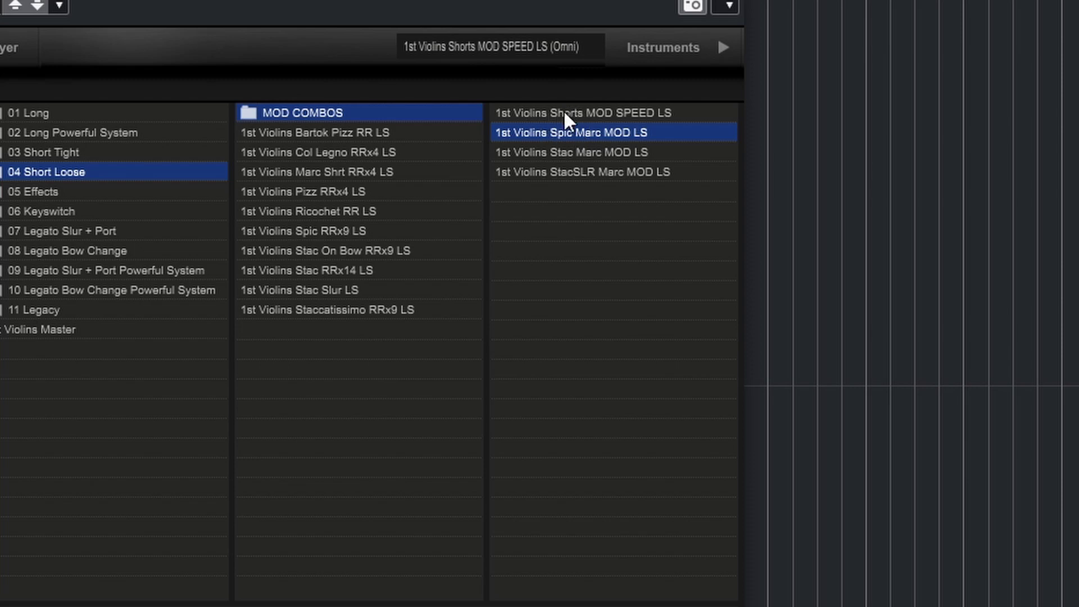
left_click(562, 172)
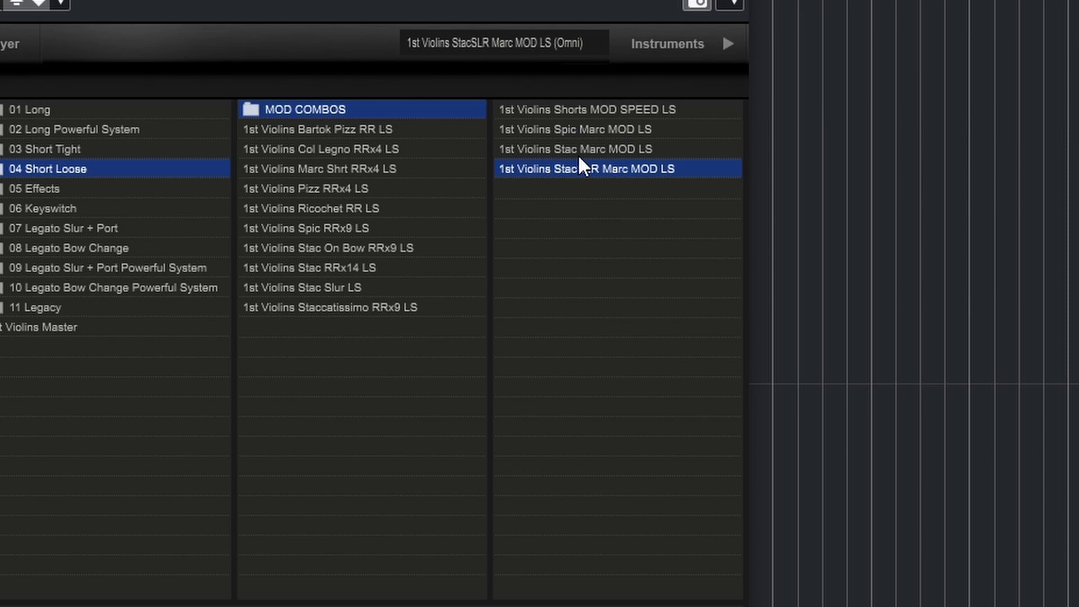
Go back to the 04 Short Loose folder and load 1st Violins Bartok Pizz RR LS, followed by 1st Violins Col Legno RRx4 LS.
left_click(328, 111)
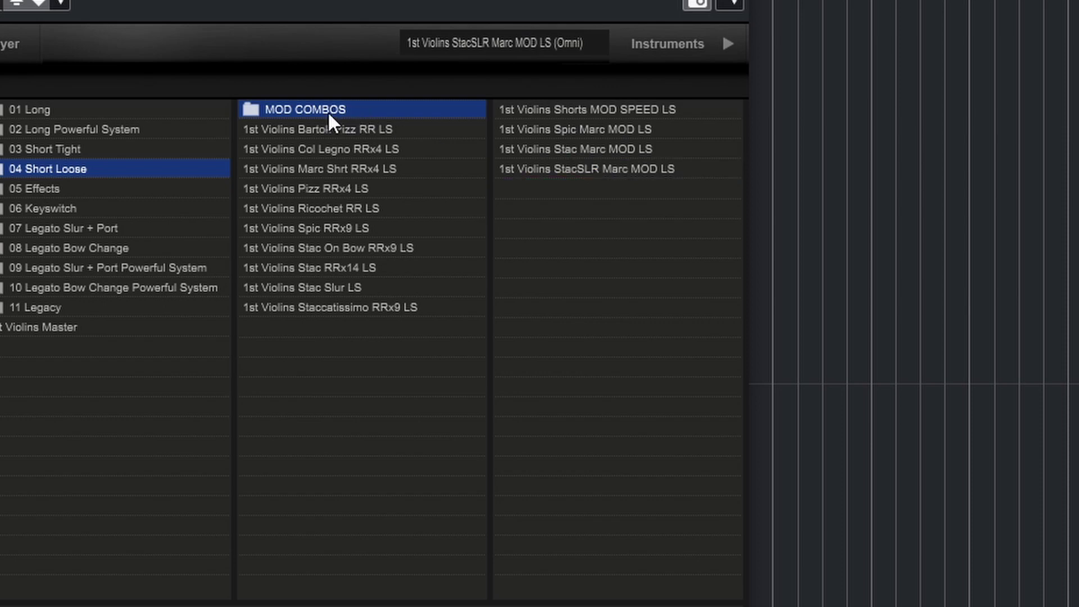
left_click(104, 168)
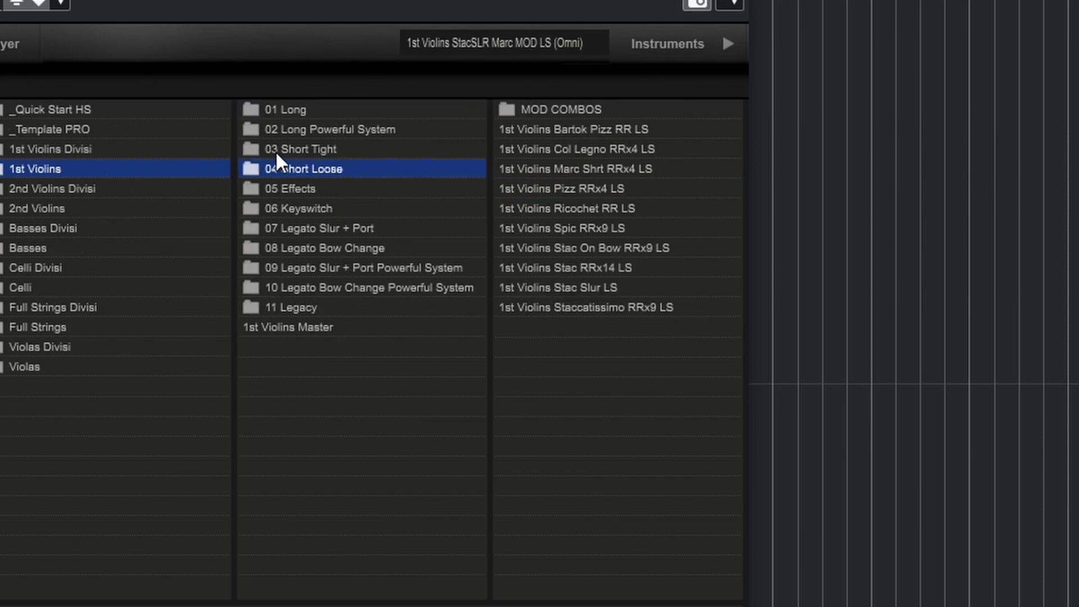
left_click(584, 131)
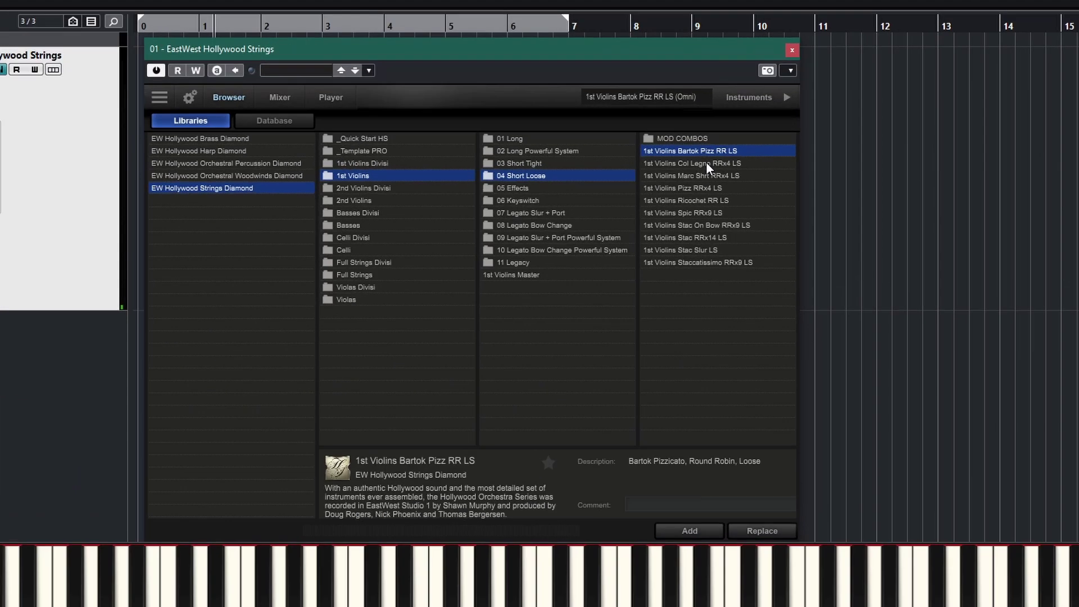
left_click(752, 177)
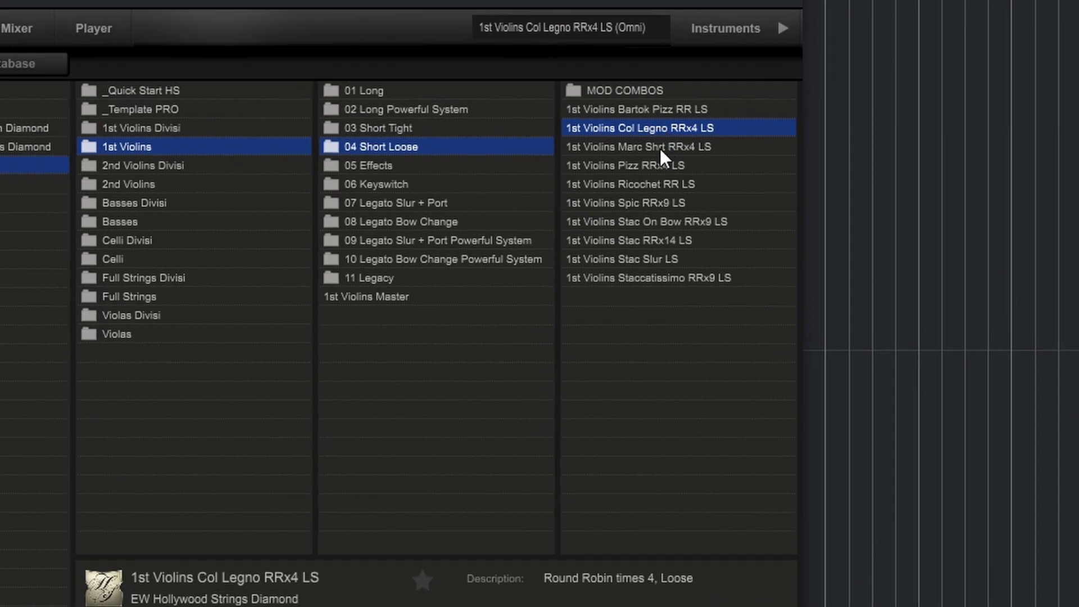
Load 1st Violins Marc Shrt RRx4 LS, Pizz RRx4 LS and Ricochet RR LS in turn from the 04 Short Loose folder.
double_click(660, 147)
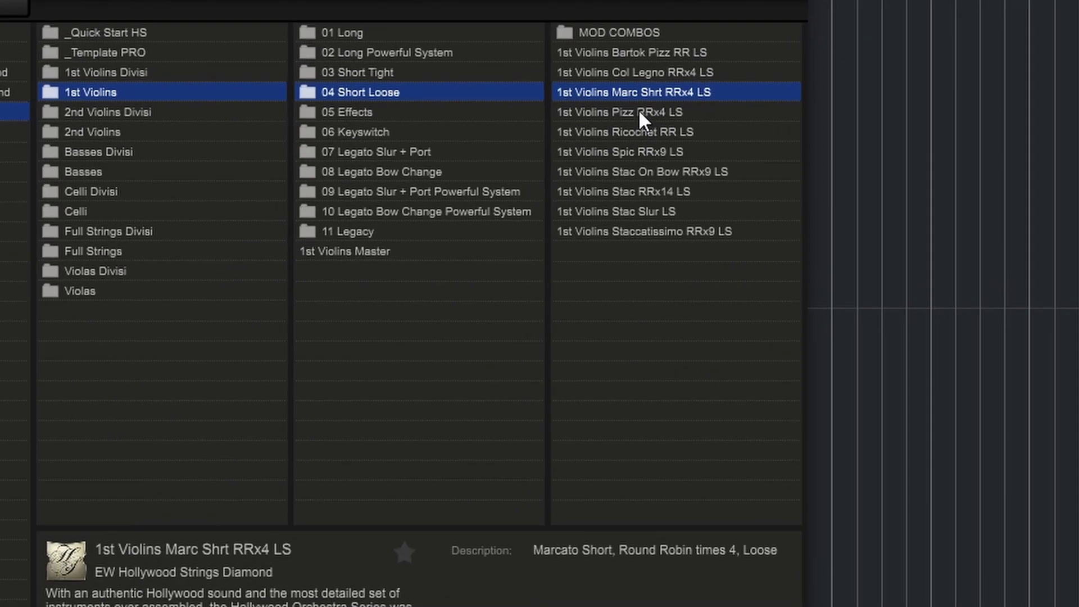
left_click(744, 197)
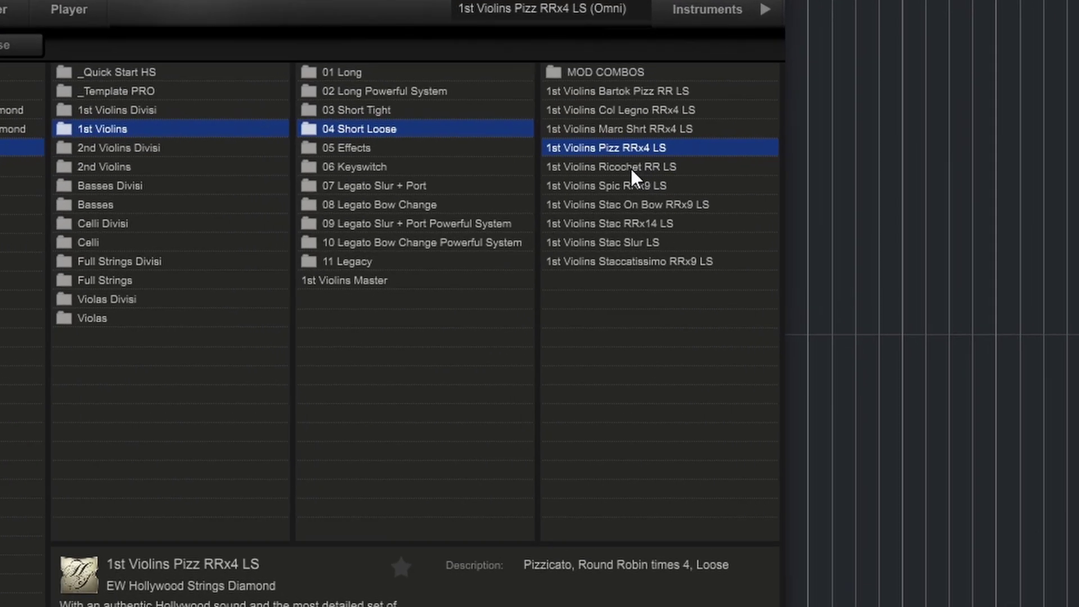
left_click(747, 207)
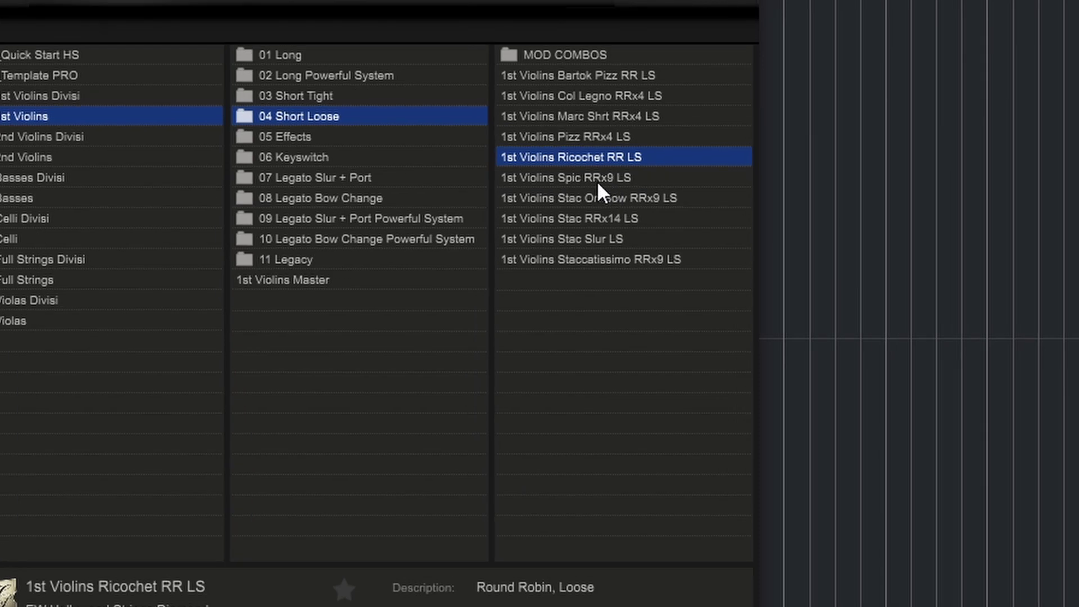
Load 1st Violins Spic RRx9 LS, Stac RRx14 LS and Stac Slur LS in turn from the 04 Short Loose folder.
left_click(597, 181)
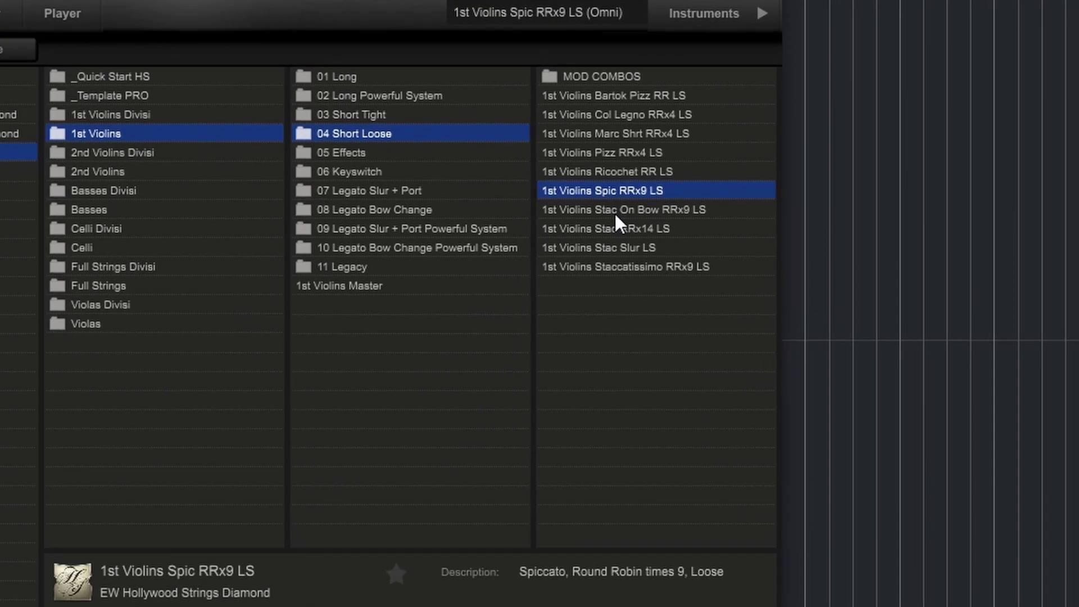
left_click(656, 227)
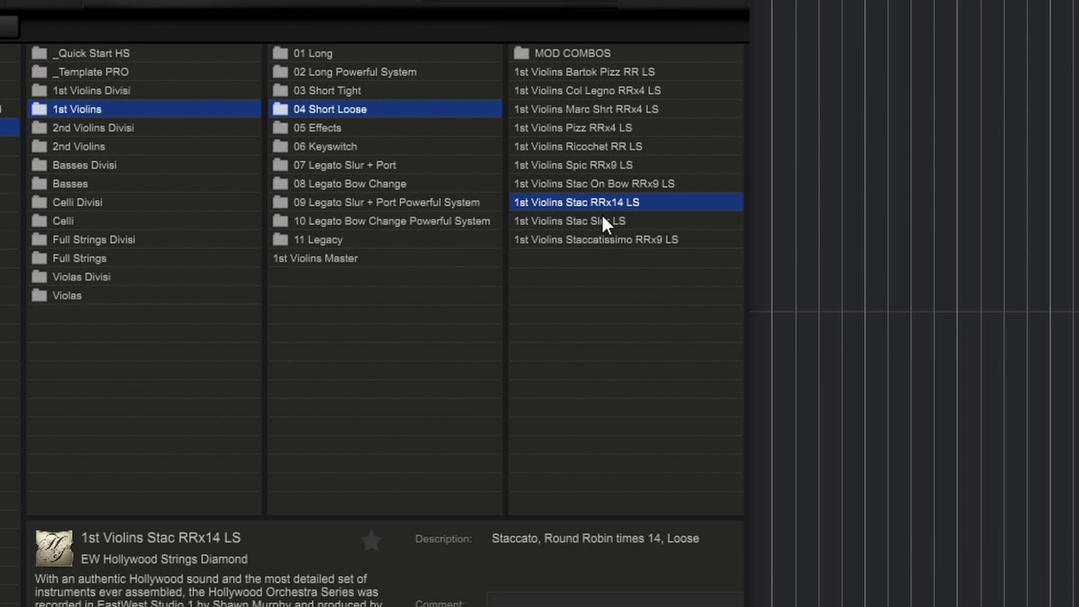
left_click(595, 222)
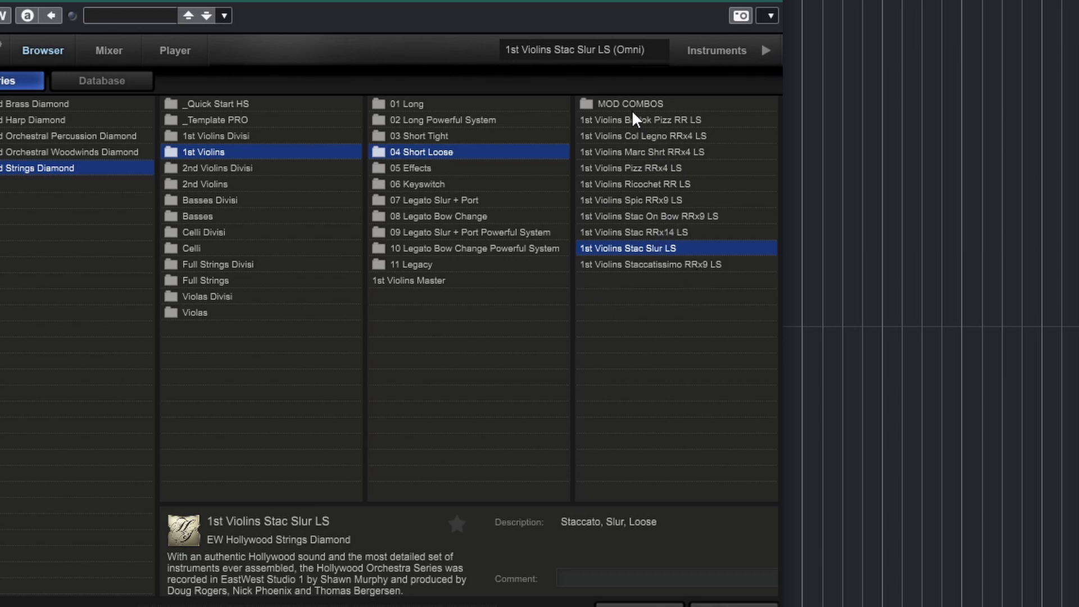
Load 1st Violins Slur Runs from the Playable Runs folder of 05 Effects.
left_click(410, 167)
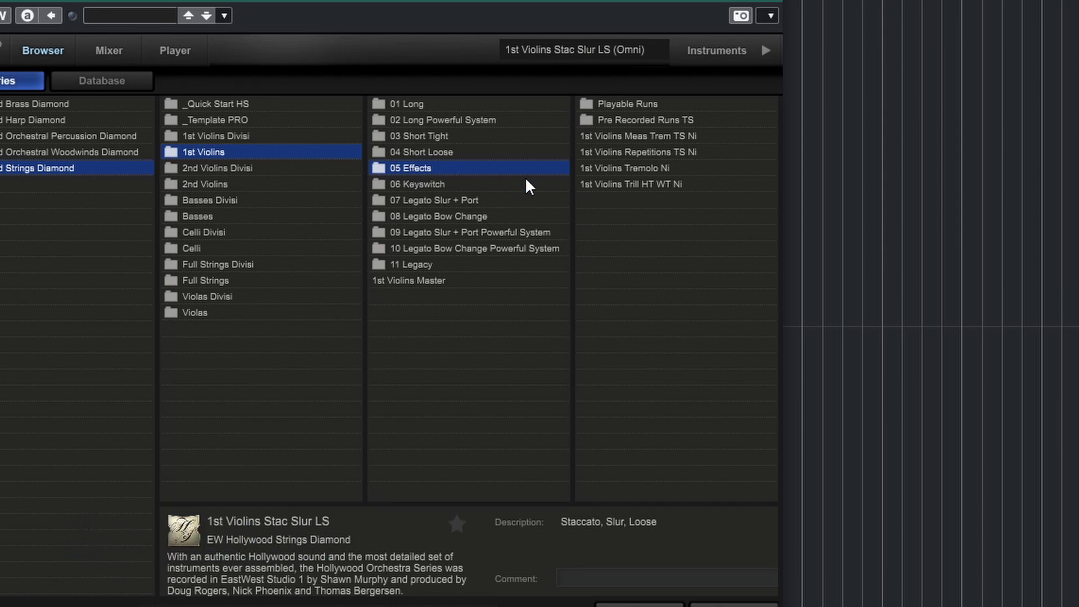
left_click(616, 105)
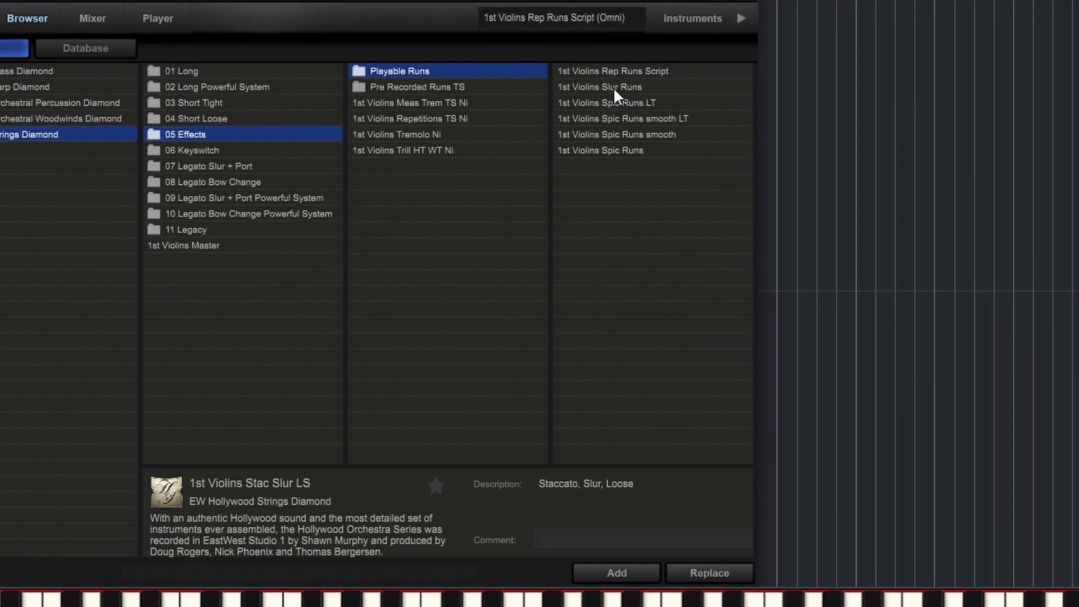
left_click(613, 87)
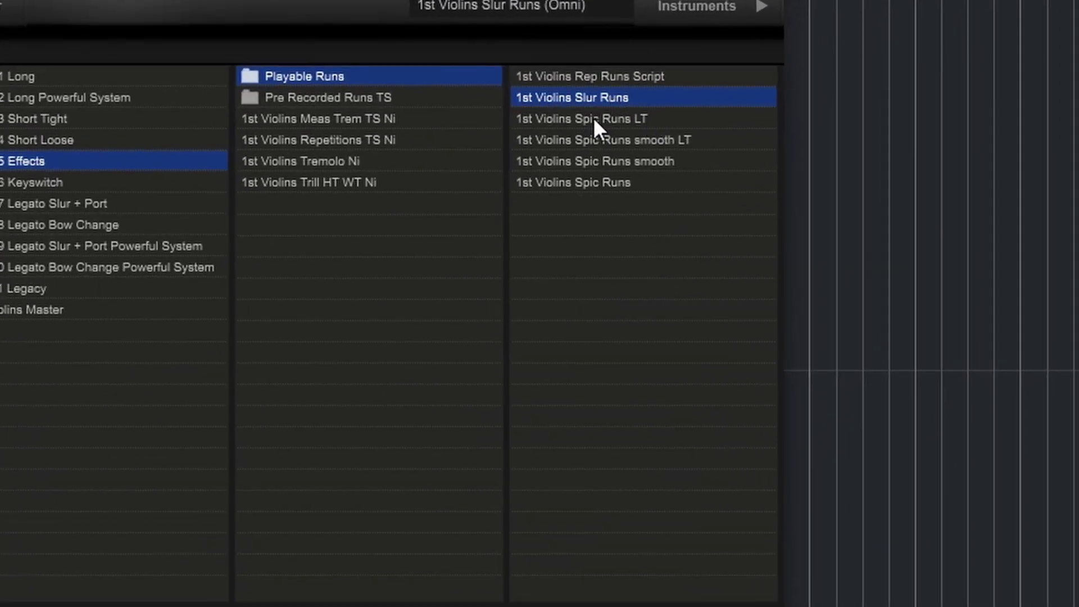
Load 1st Violins Spic Runs smooth, and reselect it after checking the 1st Violins Rep Runs Script patch.
left_click(585, 182)
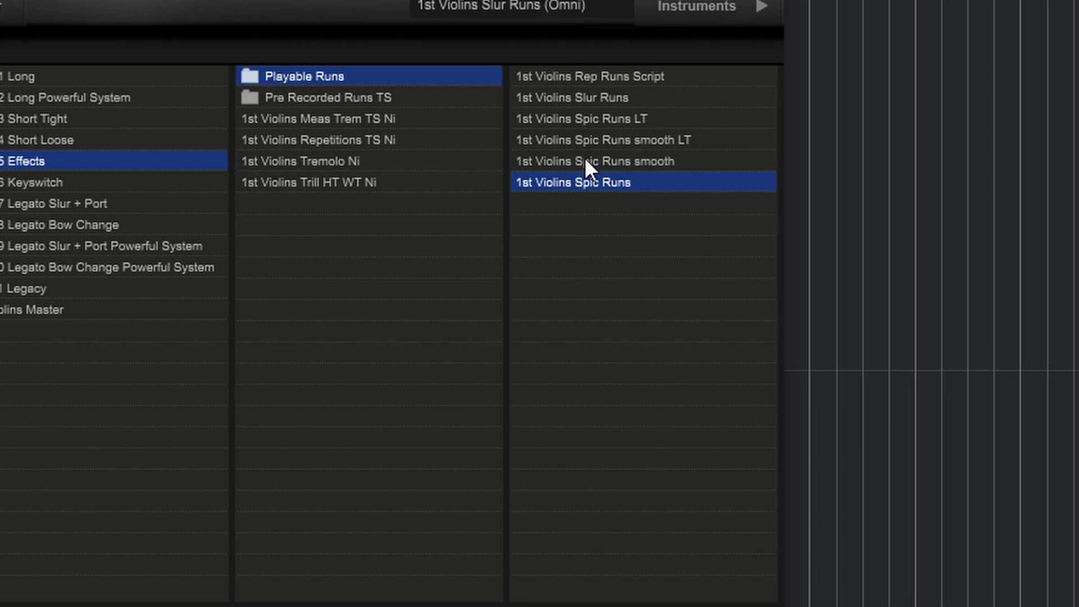
left_click(579, 163)
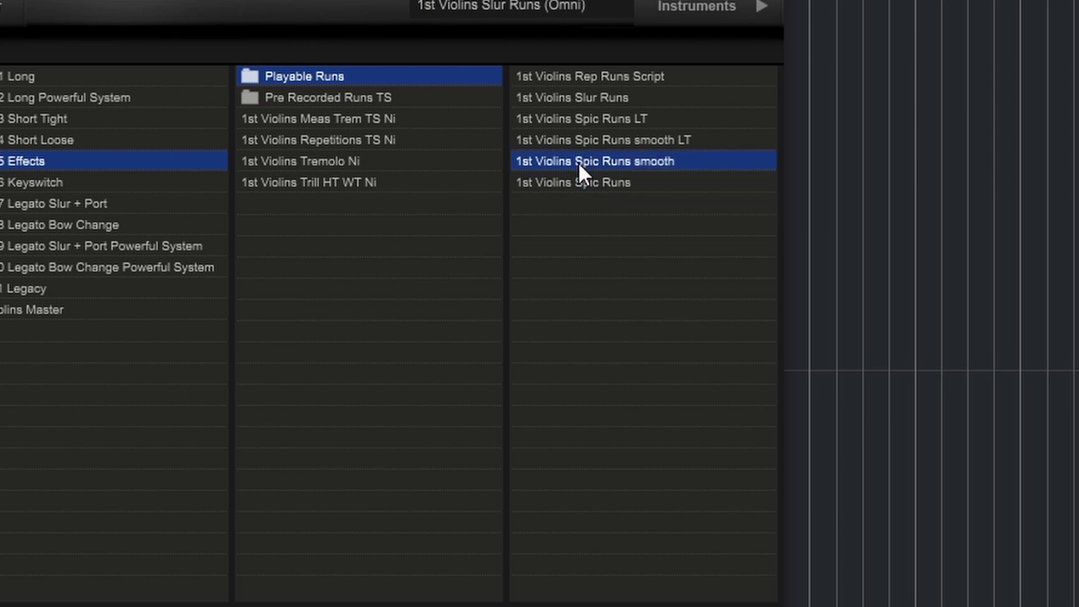
double_click(578, 163)
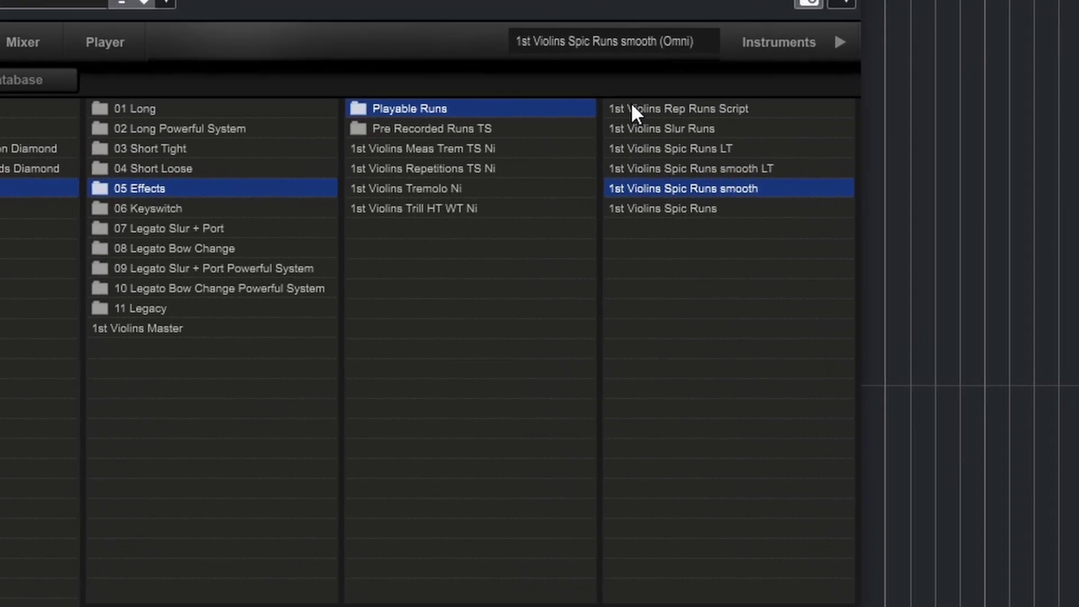
left_click(768, 159)
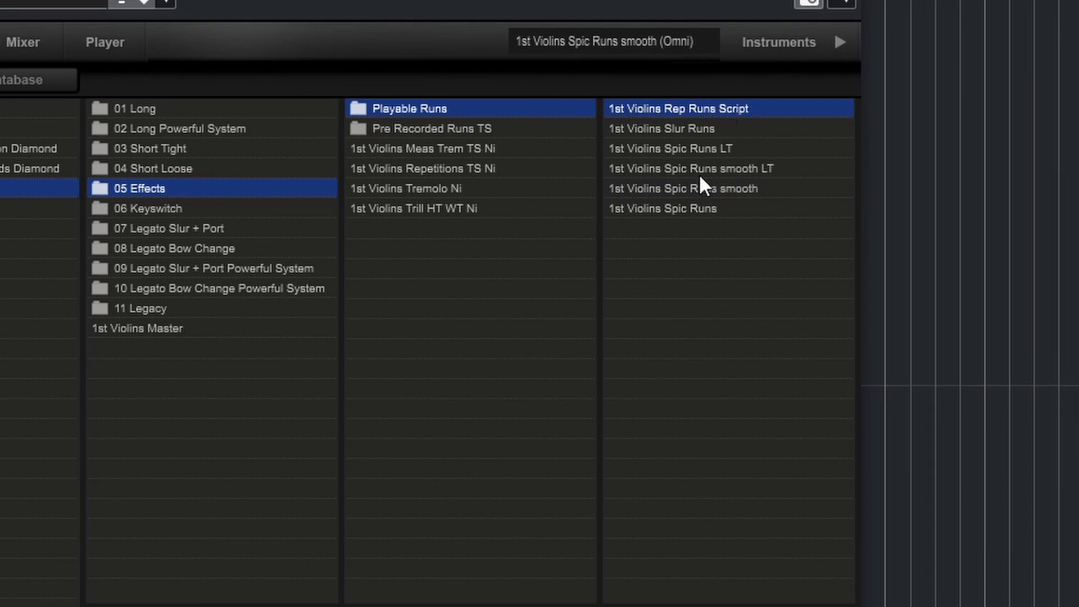
left_click(684, 190)
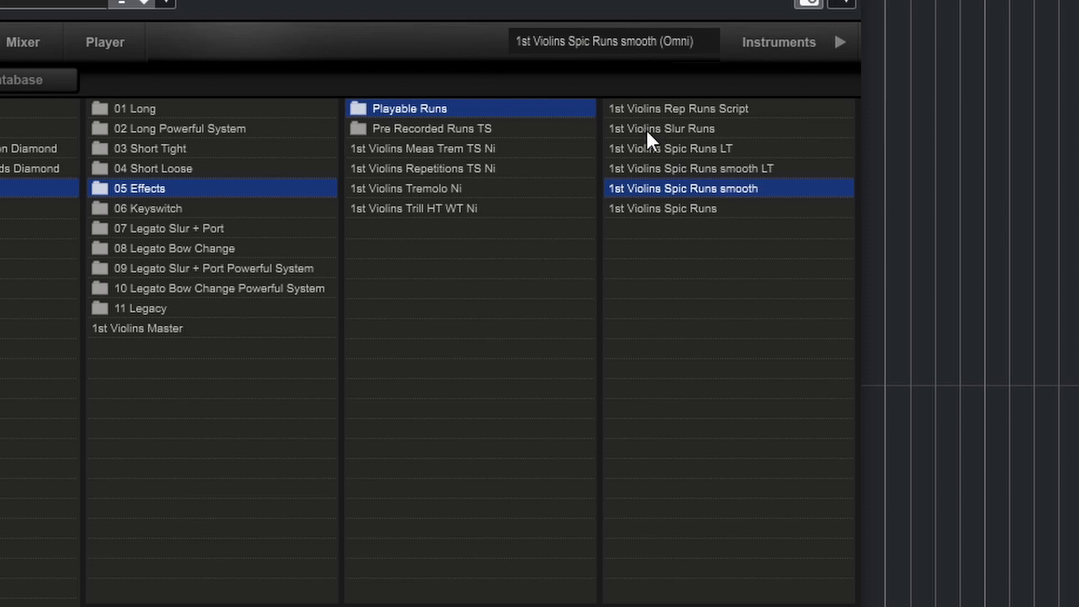
In 05 Effects, load in turn Maj Run Up from Pre Recorded Runs TS, Meas Trem TS Ni, Repetitions TS Ni and Trill HT WT Ni.
left_click(394, 129)
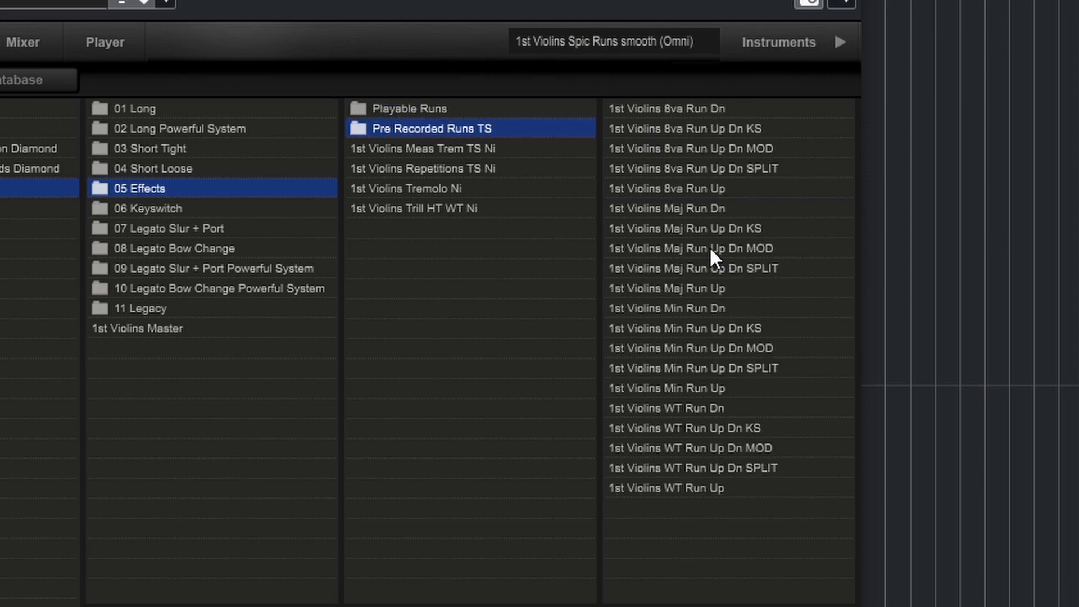
left_click(696, 290)
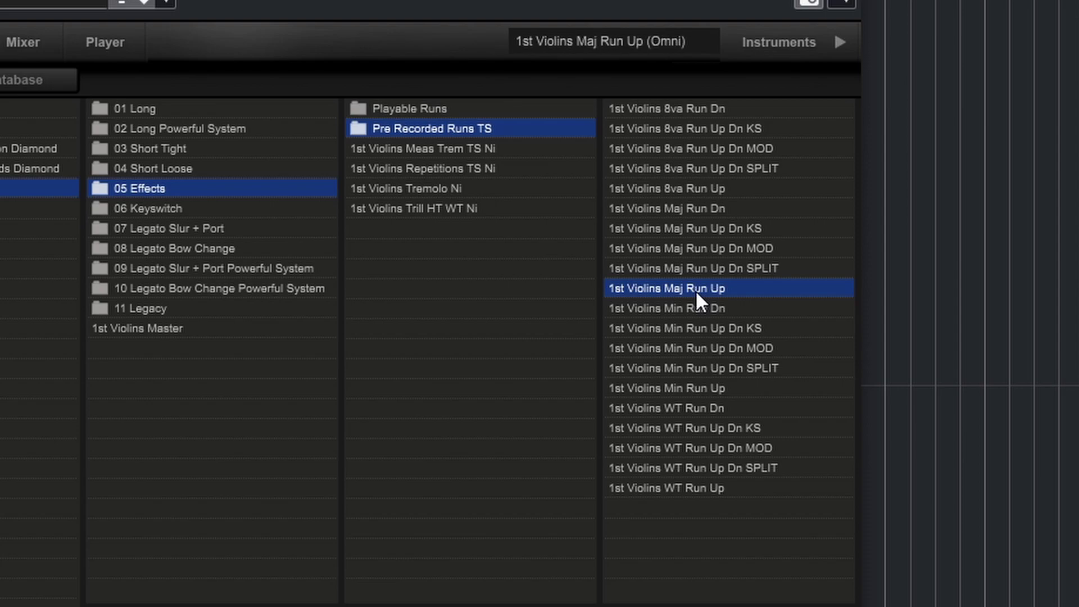
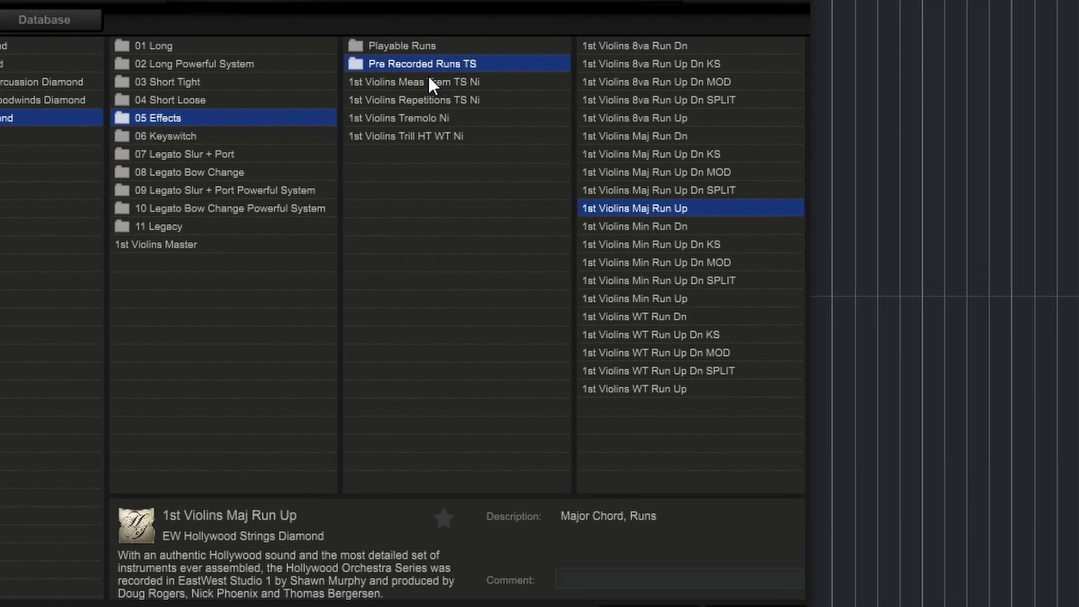
left_click(429, 82)
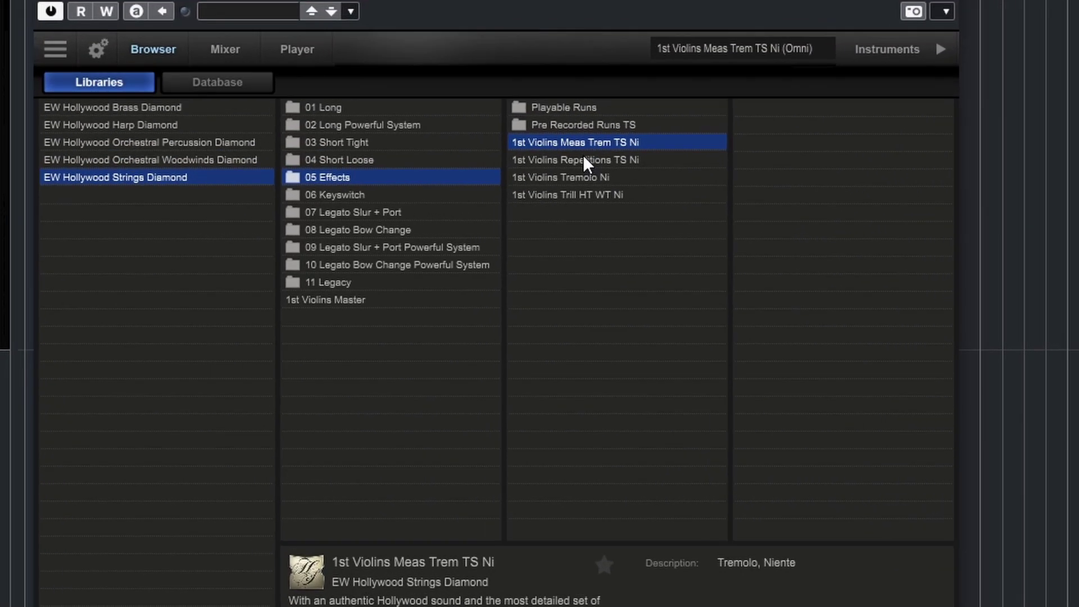
left_click(620, 186)
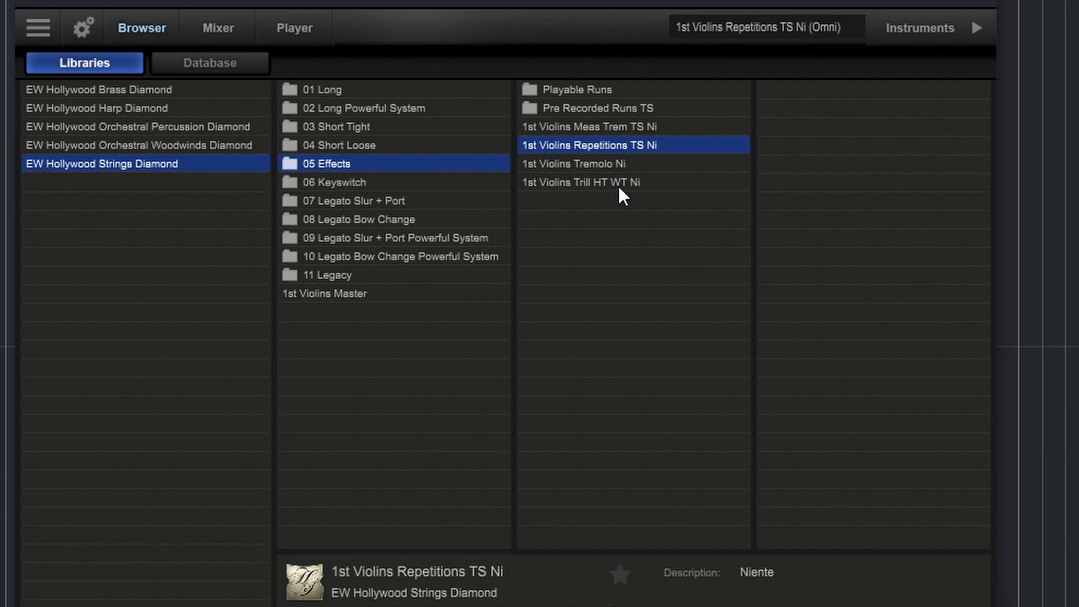
left_click(619, 185)
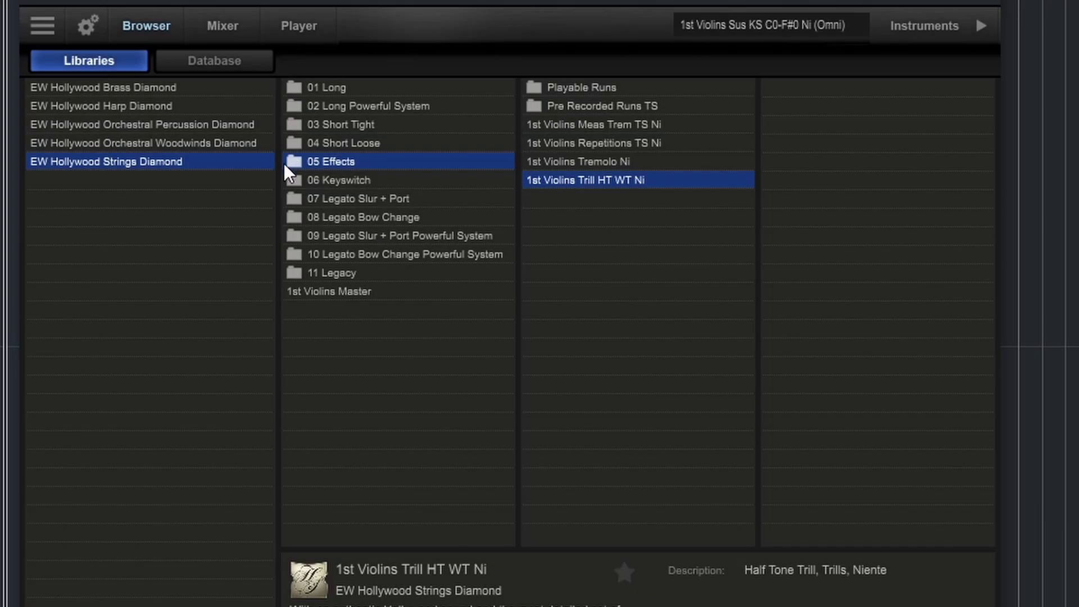
Load 1st Violins Sus KS C0-F#0 Ni from the 06 Keyswitch folder and display its player controls.
left_click(330, 180)
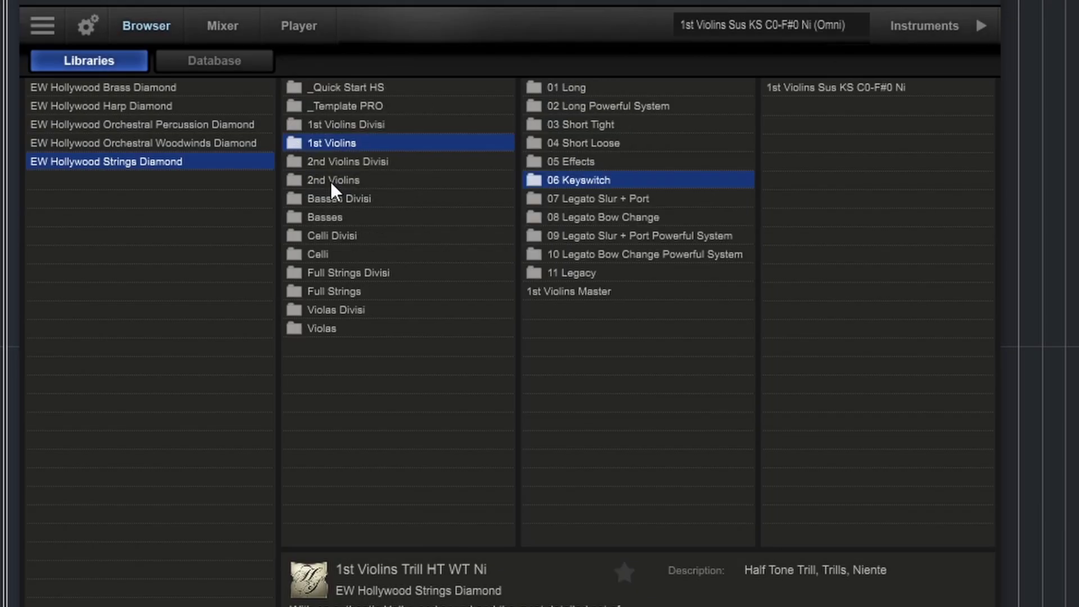
left_click(795, 88)
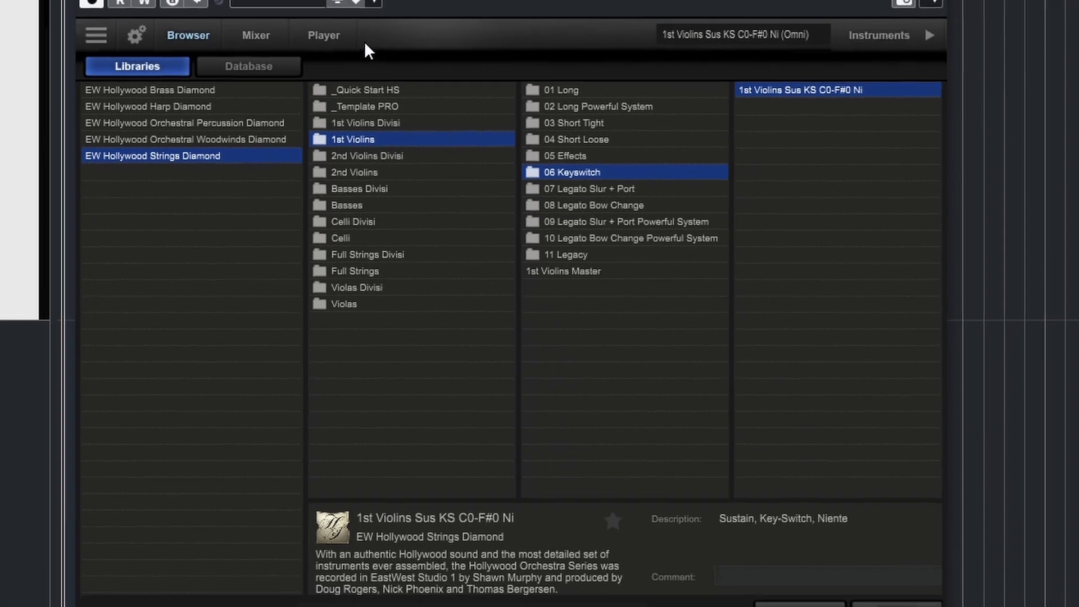
left_click(332, 39)
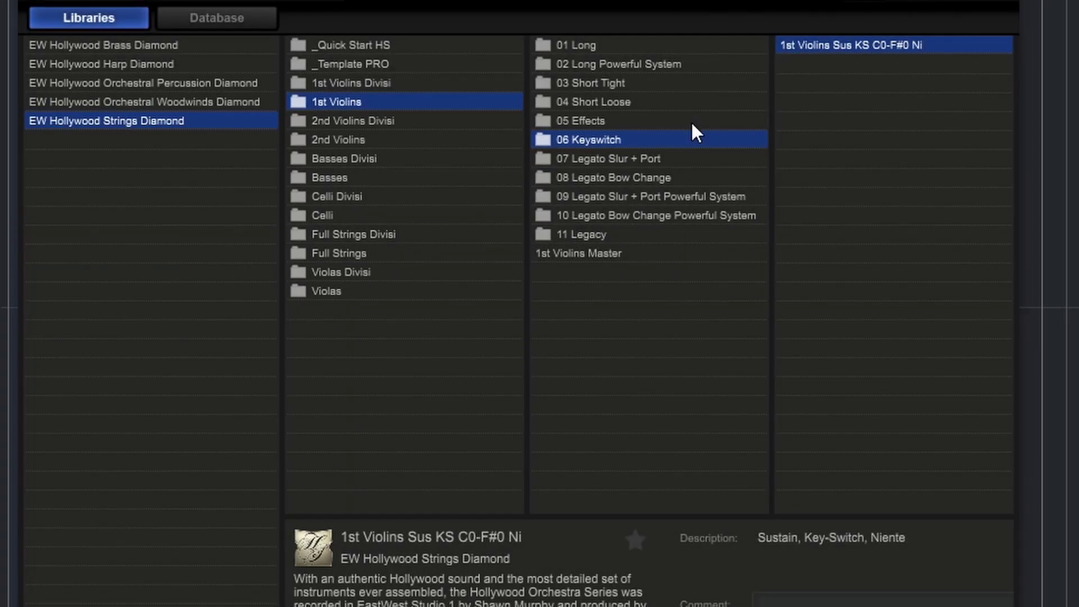
Load 1st Violins Leg Port LT 6 Ni, followed by Leg Slur + Port LT 6 Ni, from the 07 Legato Slur + Port folder.
left_click(606, 163)
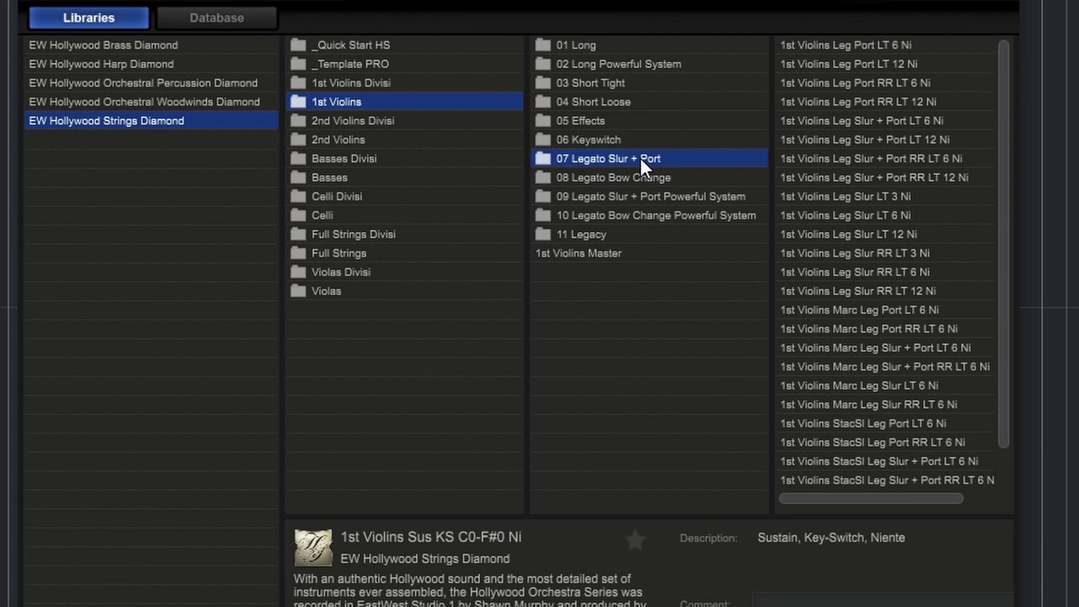
left_click(842, 45)
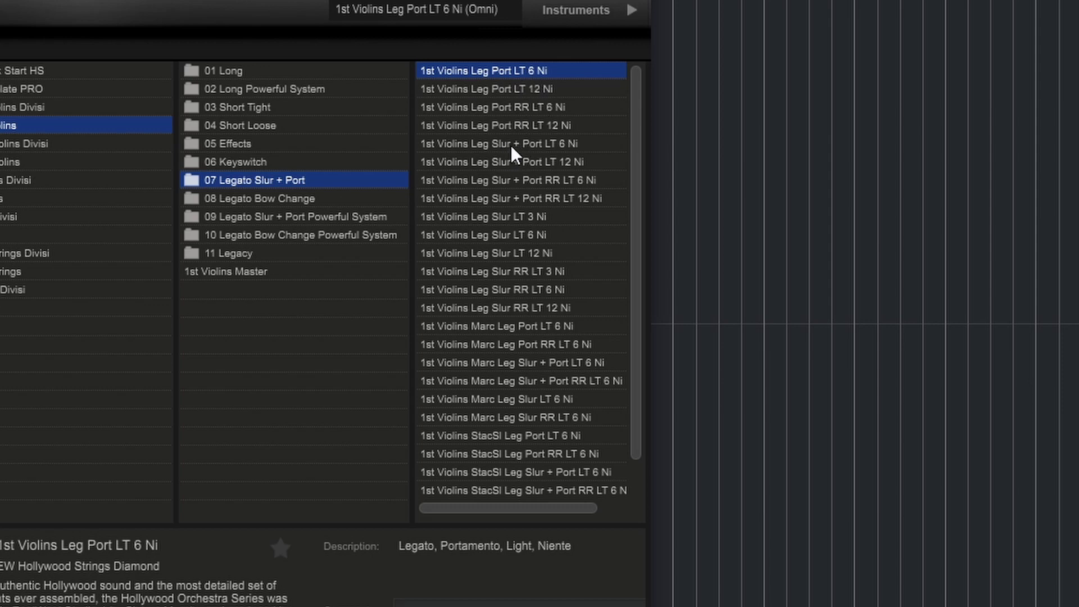
left_click(528, 143)
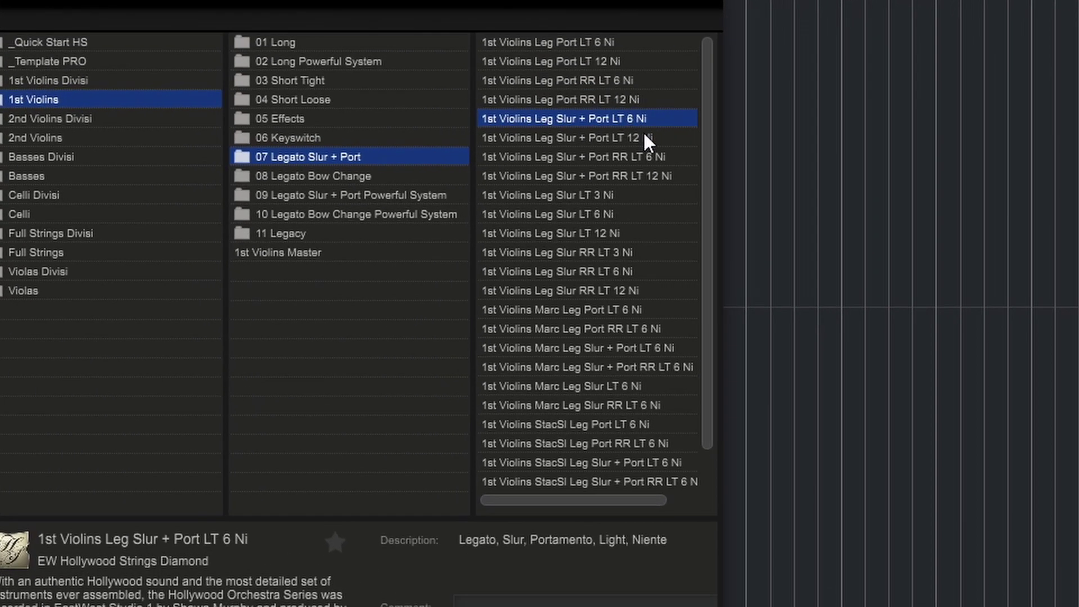
Load 1st Violins Leg Slur + Port LT 12 Ni, followed by the Marc and StacSl versions of Leg Slur + Port LT 6 Ni.
left_click(787, 208)
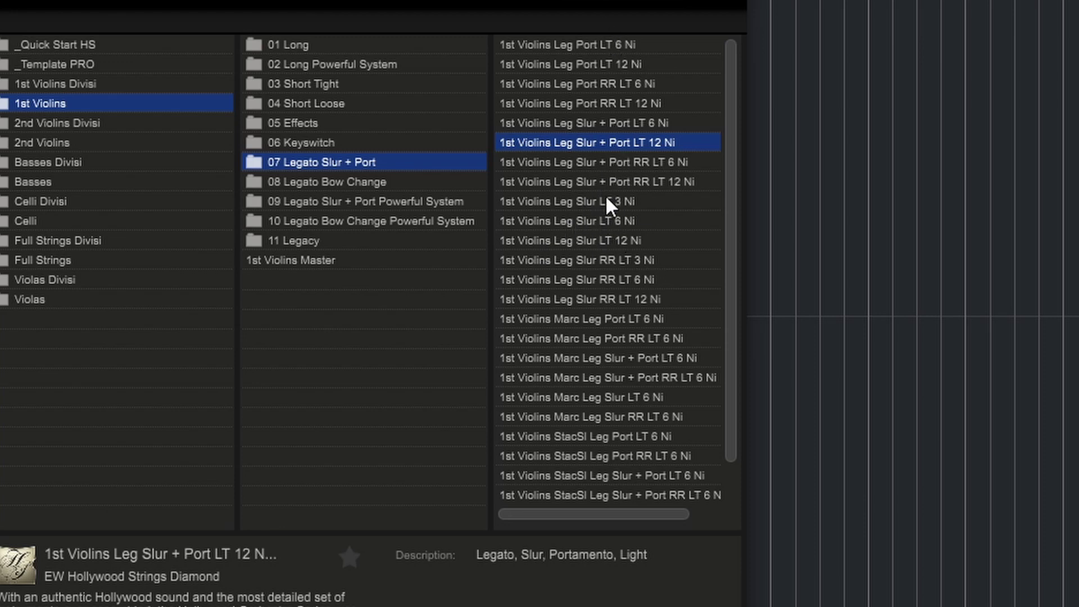
left_click(641, 359)
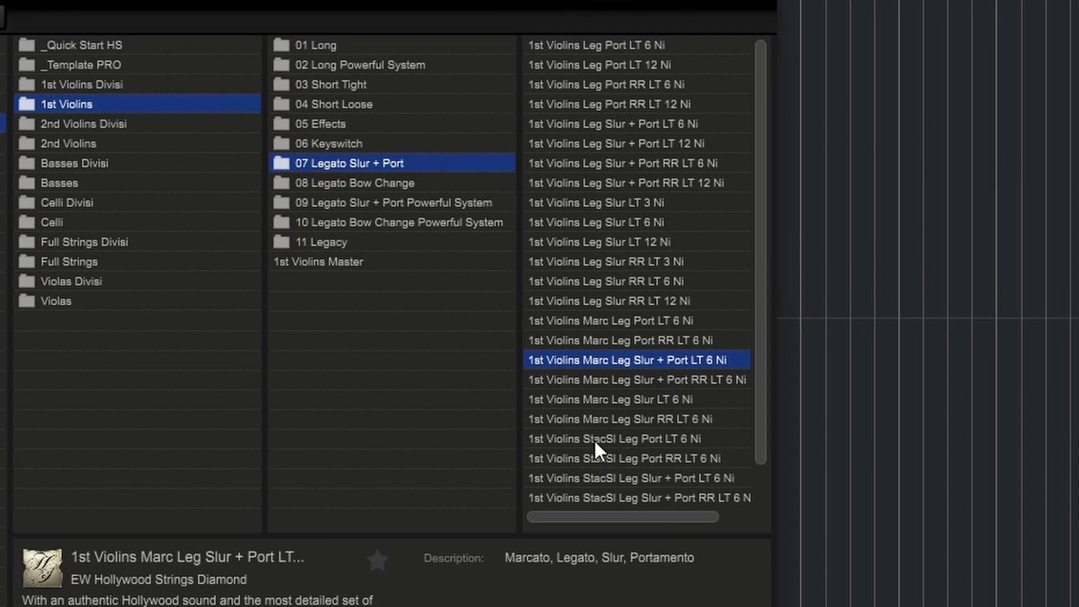
left_click(632, 478)
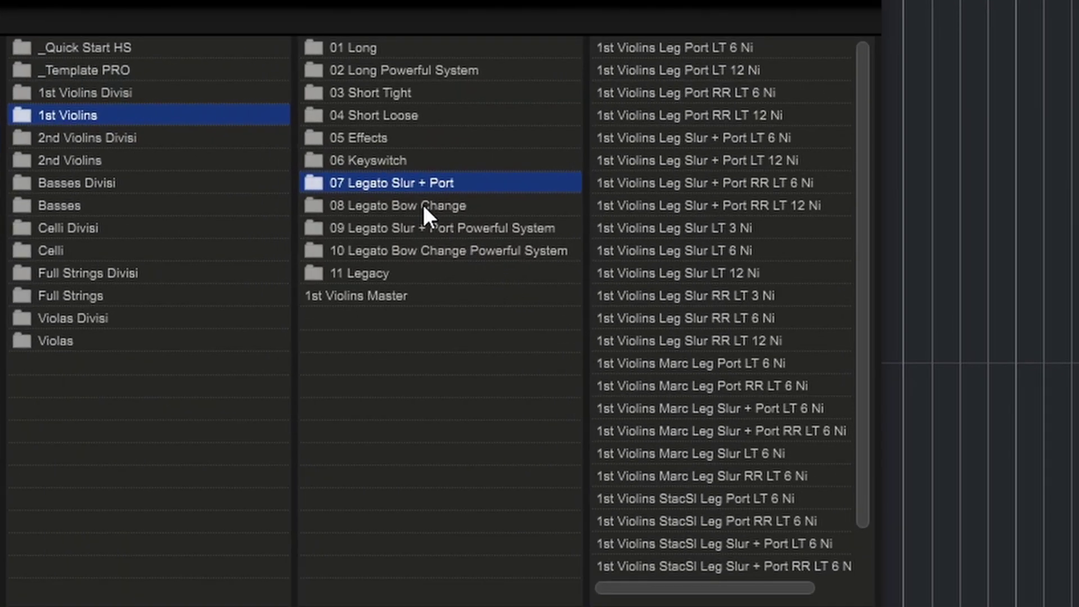
Load 1st Violins Leg BC + Slur + Port LT 6 Ni from 08 Legato Bow Change, and Leg Slur LT 12 Ni from 07 Legato Slur + Port.
left_click(427, 213)
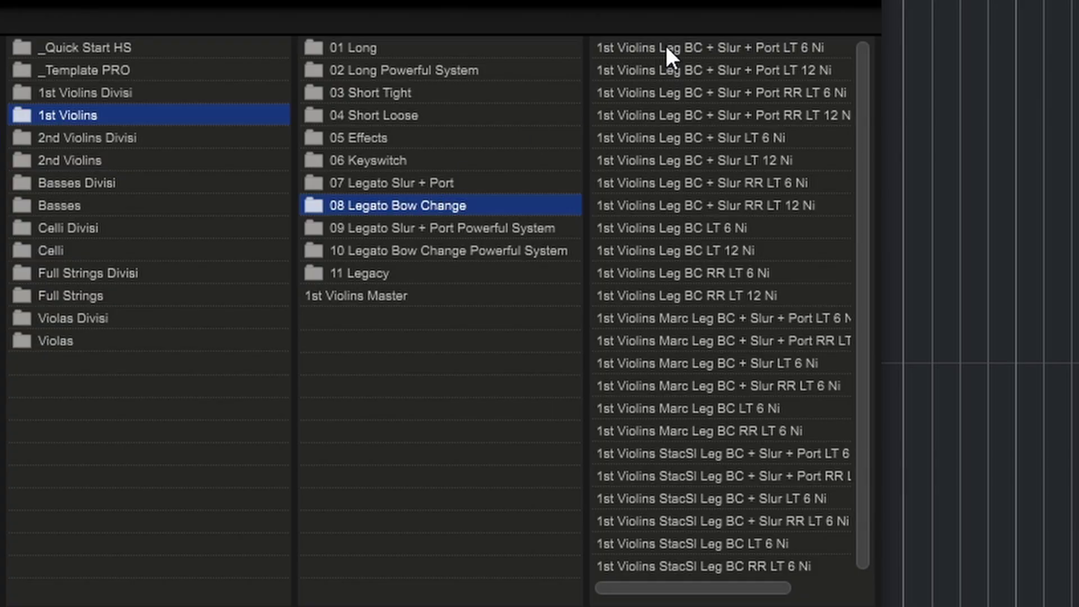
left_click(667, 48)
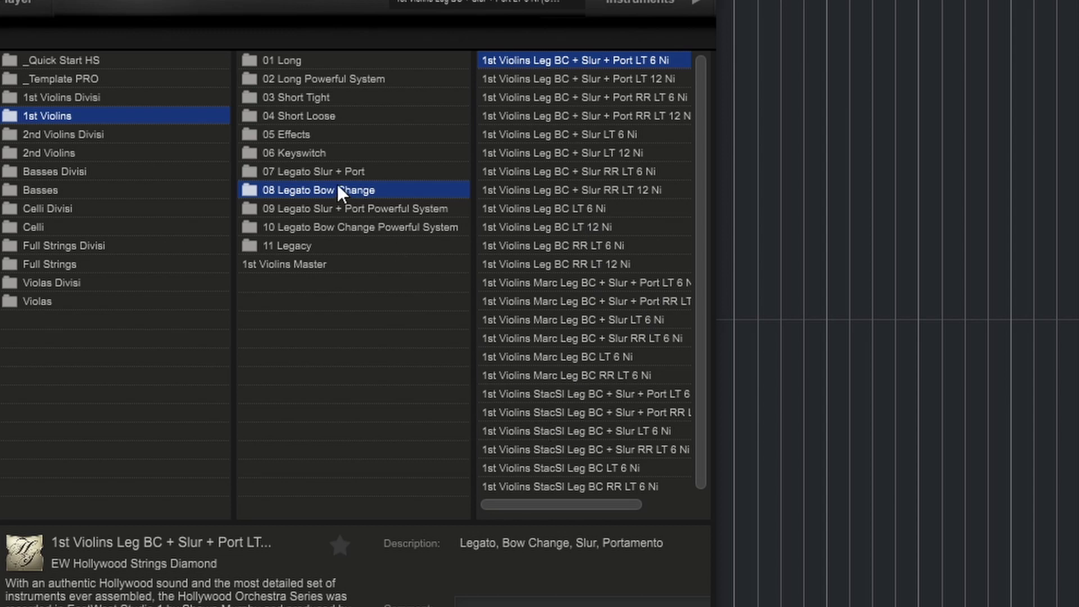
left_click(322, 171)
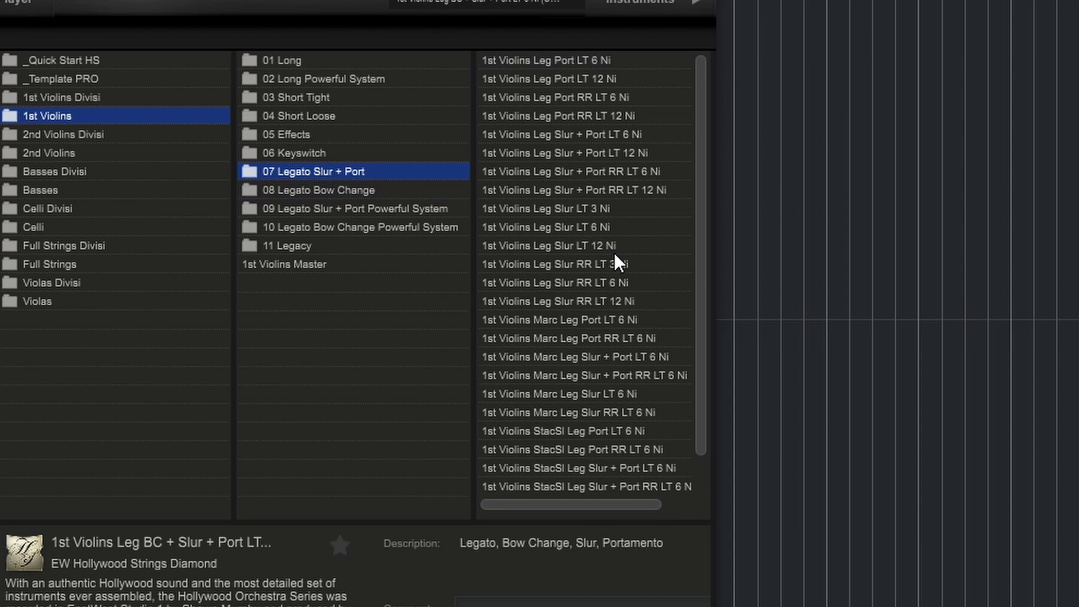
left_click(597, 248)
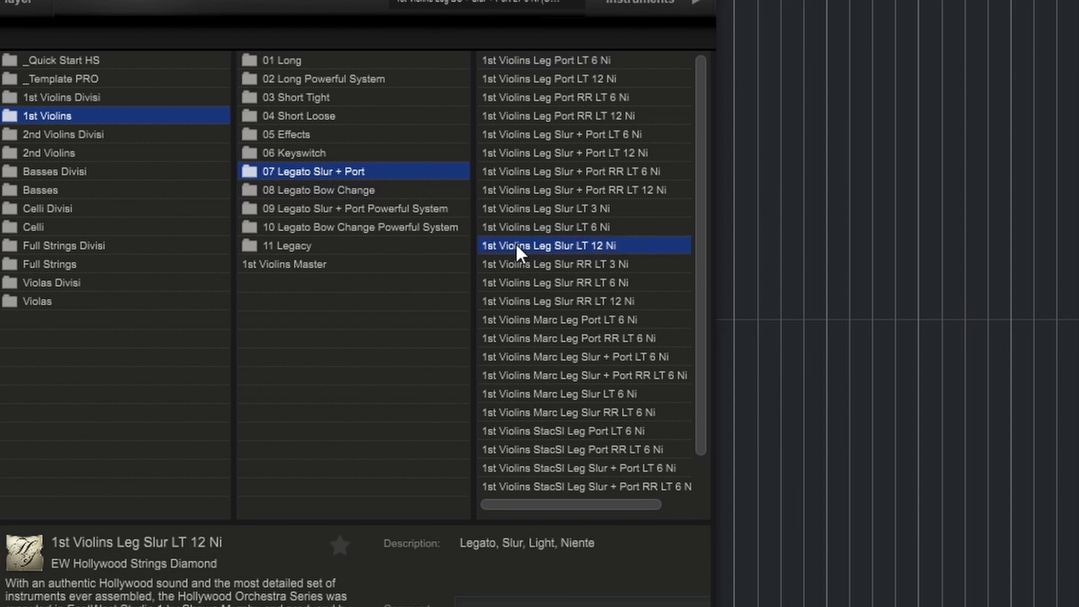
Return to 08 Legato Bow Change, select 1st Violins Leg BC LT 12 Ni, and show the patches in 09 Legato Slur + Port Powerful System.
left_click(334, 187)
left_click(581, 226)
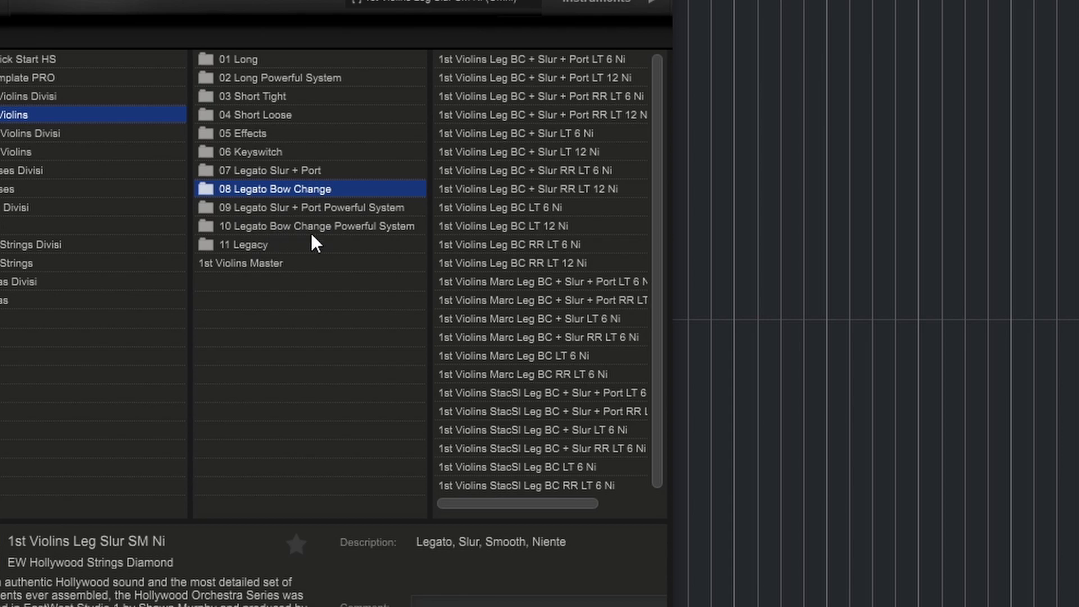
left_click(275, 207)
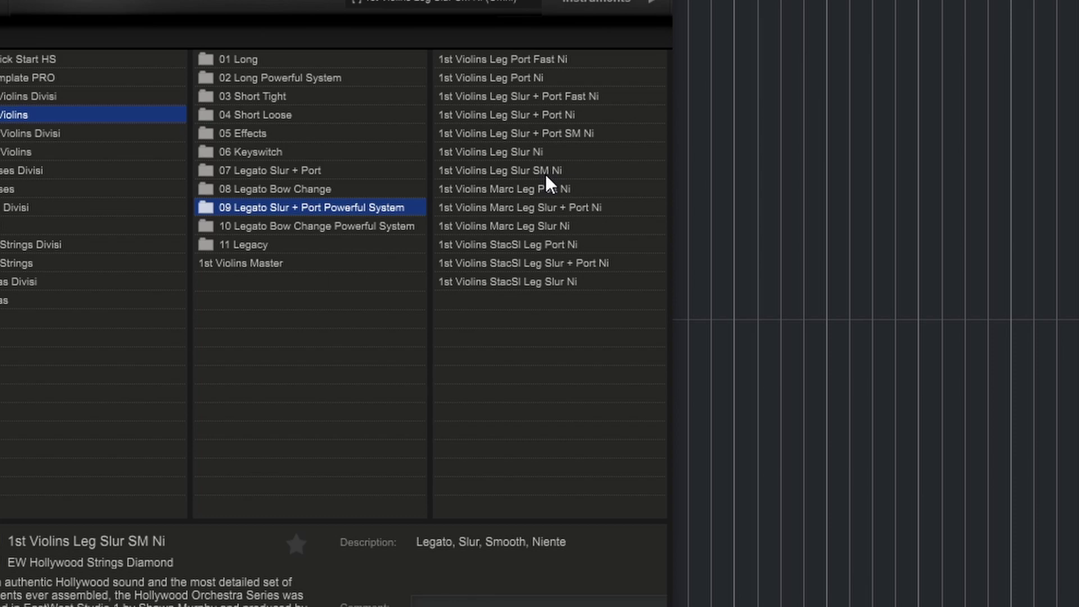
Check folder 10 Legato Bow Change Powerful System, and reload 1st Violins Leg Slur SM Ni from folder 09, discarding the unsaved changes.
left_click(387, 224)
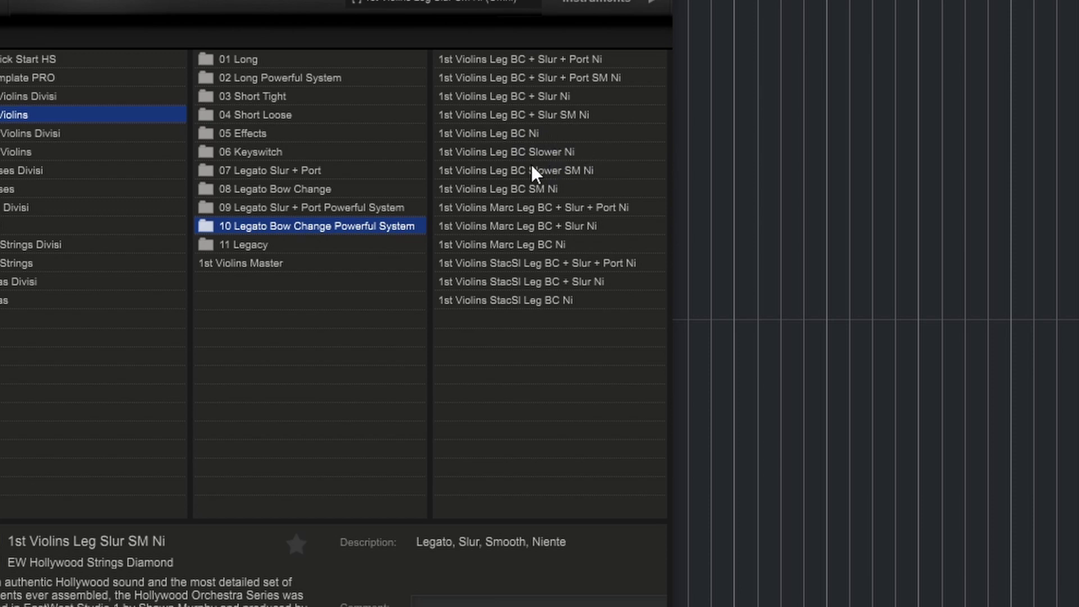
left_click(361, 209)
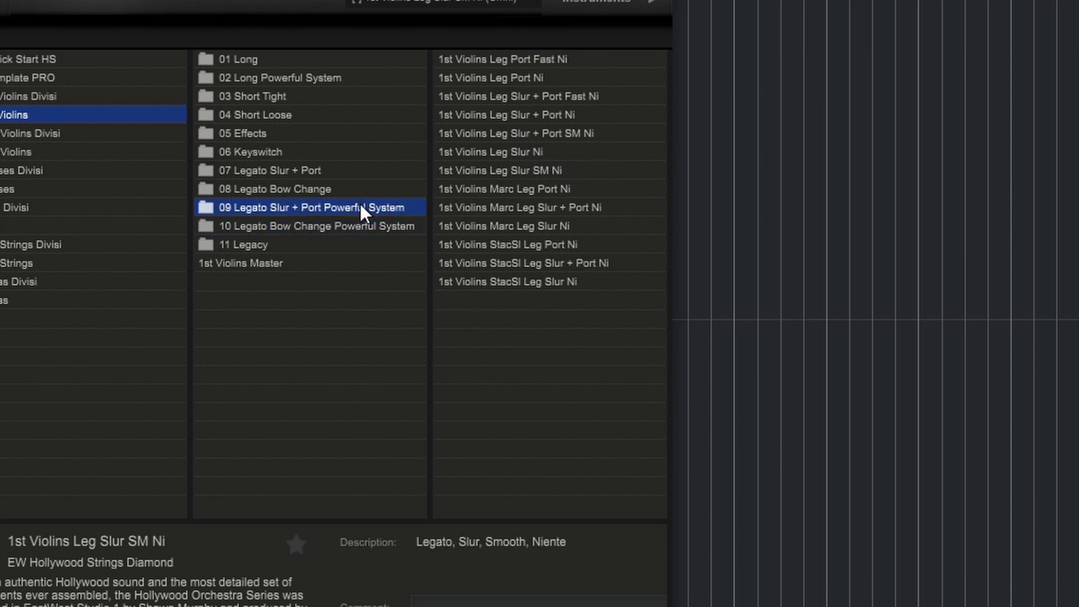
double_click(541, 169)
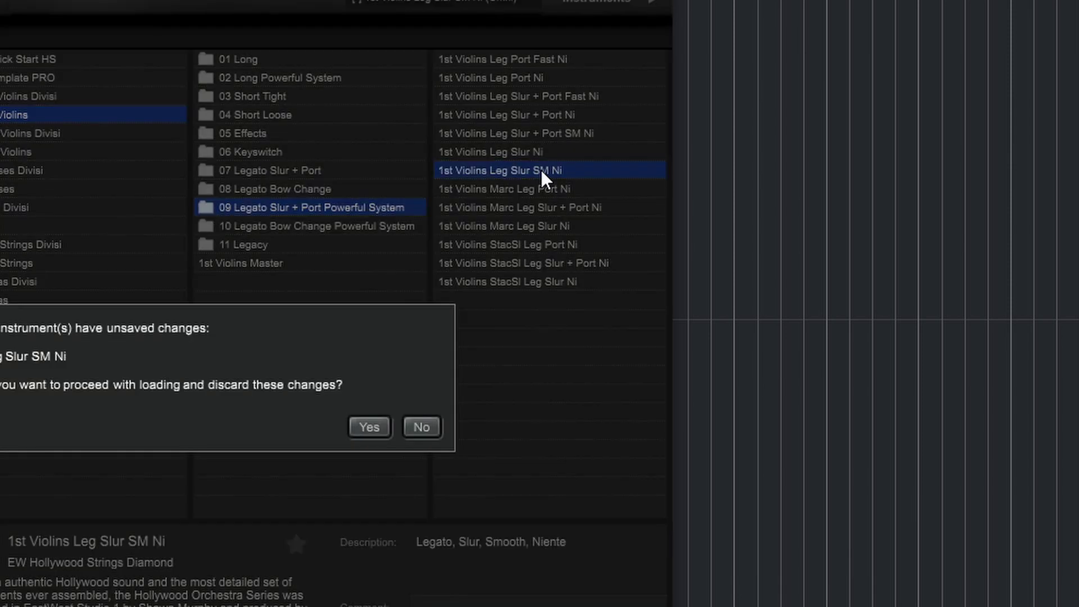
left_click(375, 426)
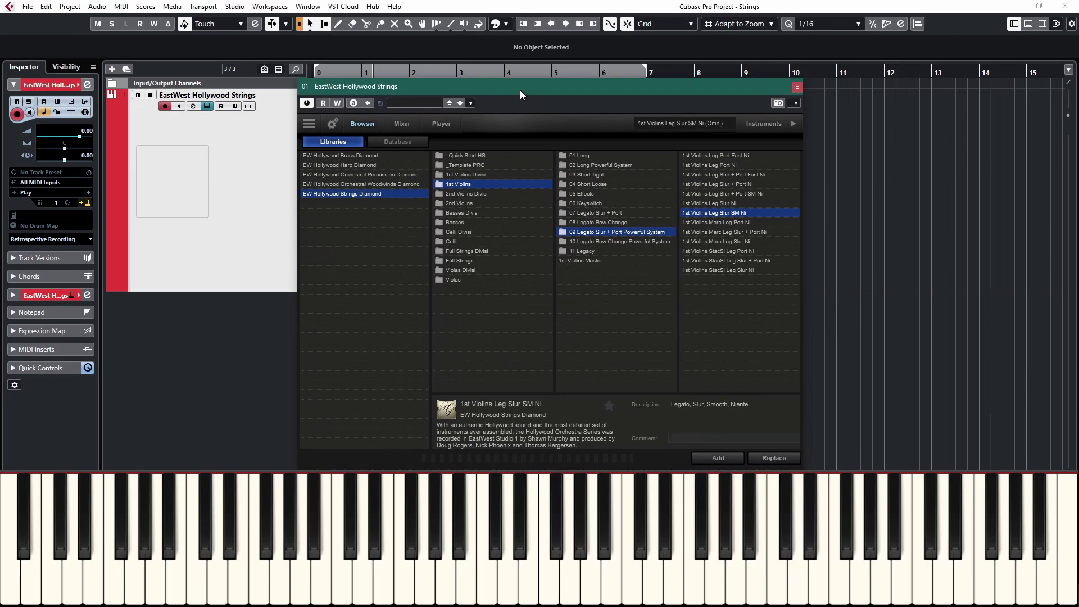
left_click_drag(520, 90, 520, 92)
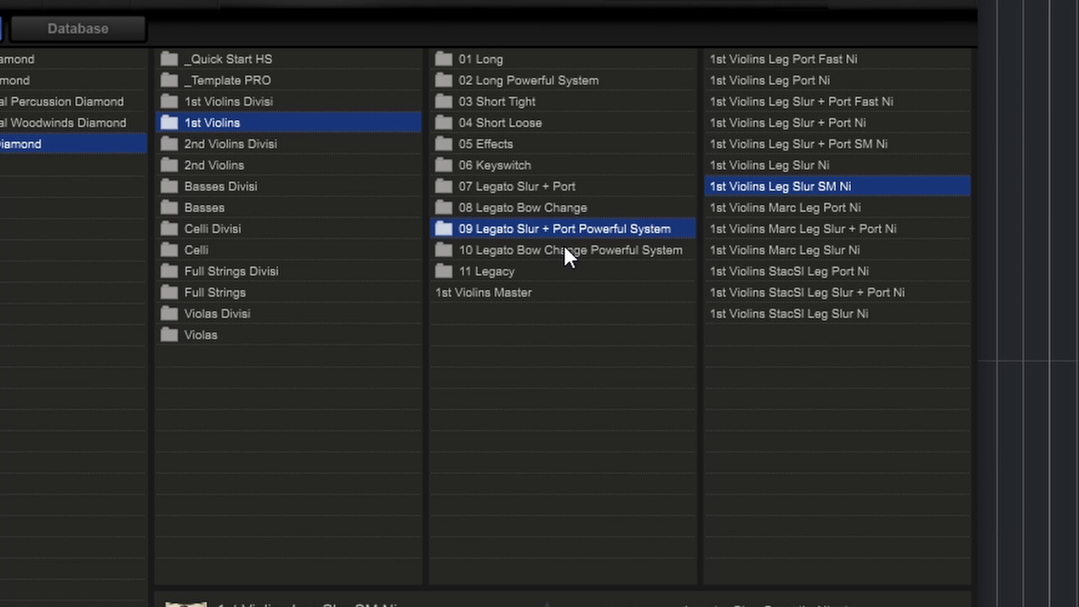
Browse the patches in the 1st Violins 11 Legacy folder and select the 1st Violins Master patch.
left_click(501, 272)
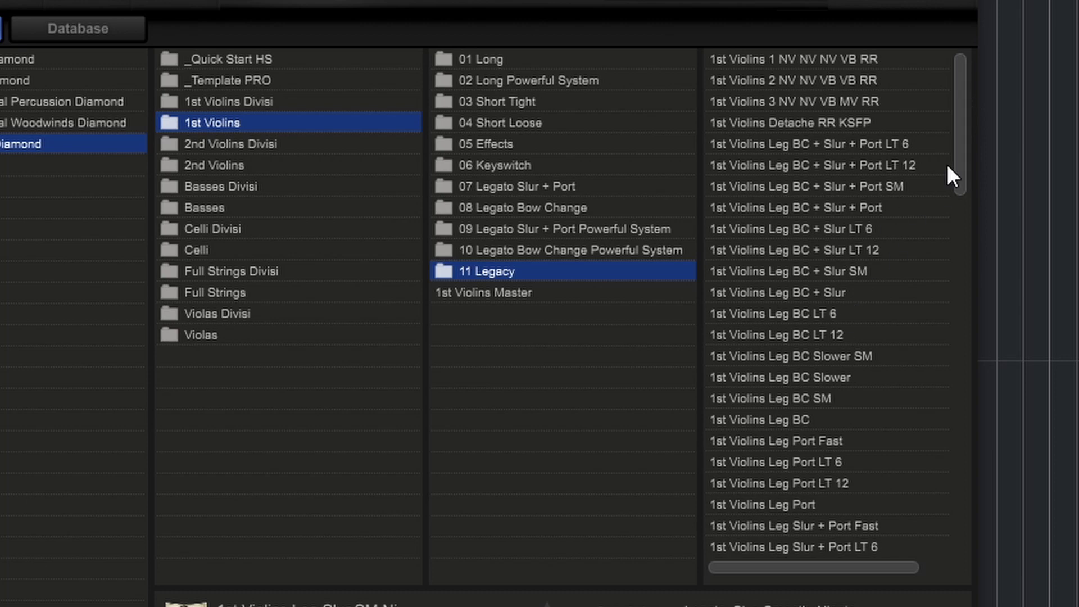
left_click_drag(963, 164, 975, 126)
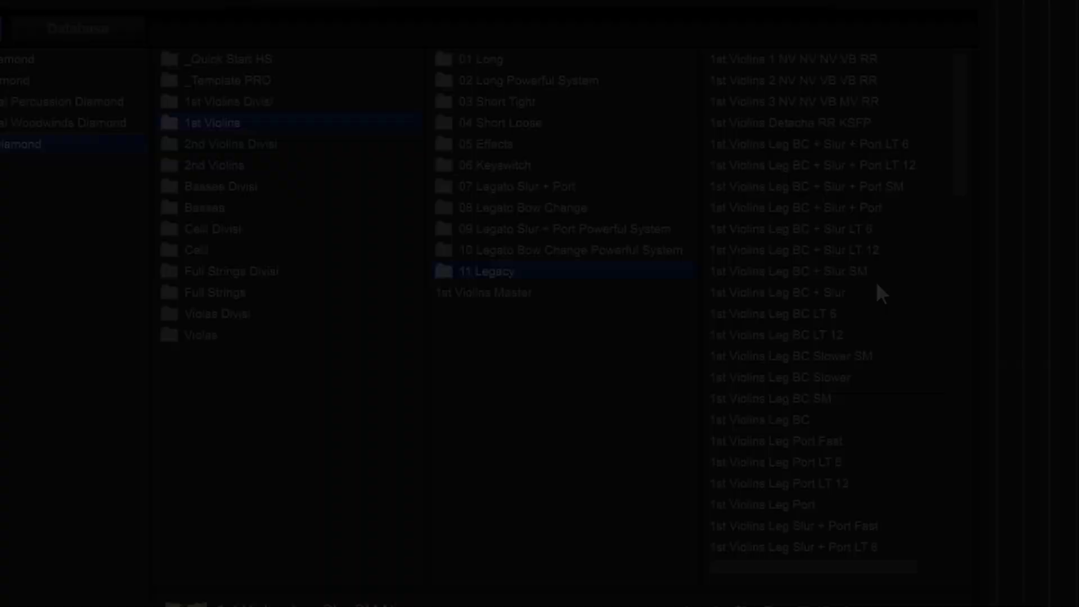
left_click(504, 292)
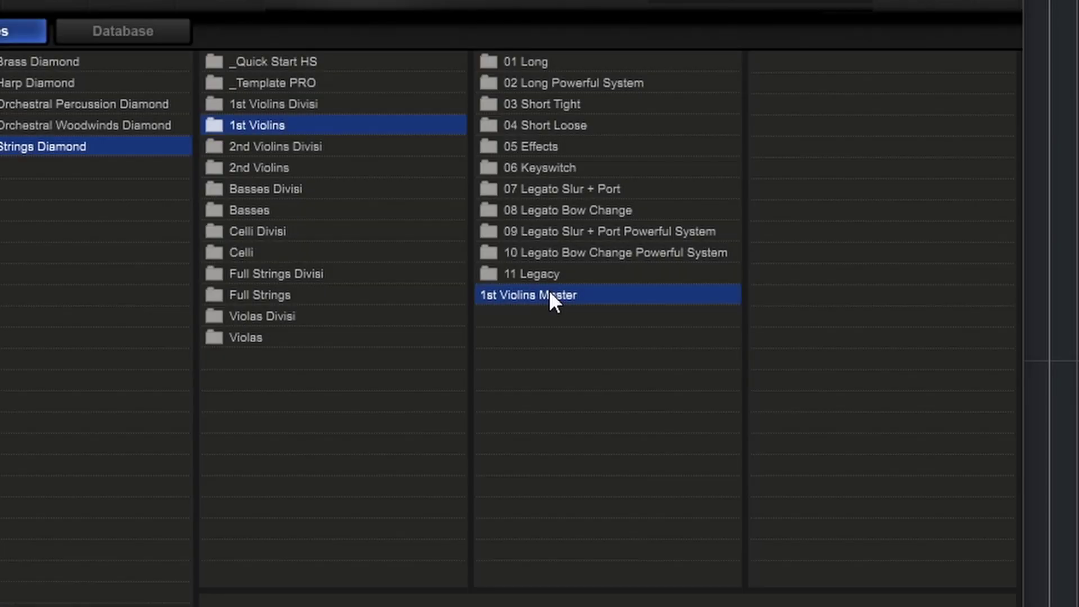
Load Full STR + 1st Vln Leg Ni from Full Strings 01 Long, and review its layered instruments before hiding the instrument list.
left_click(273, 296)
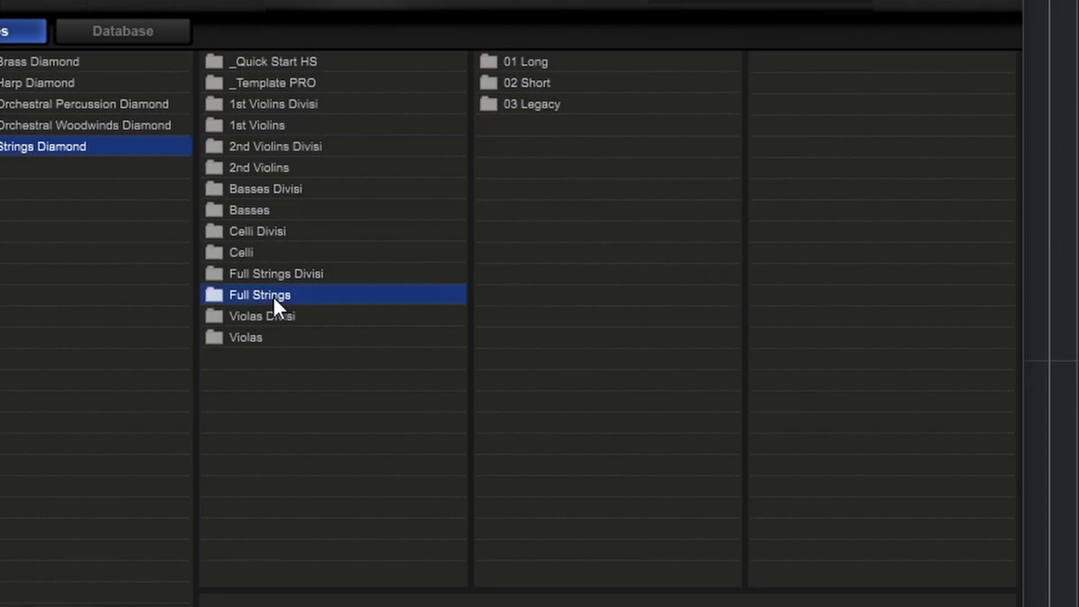
left_click(538, 59)
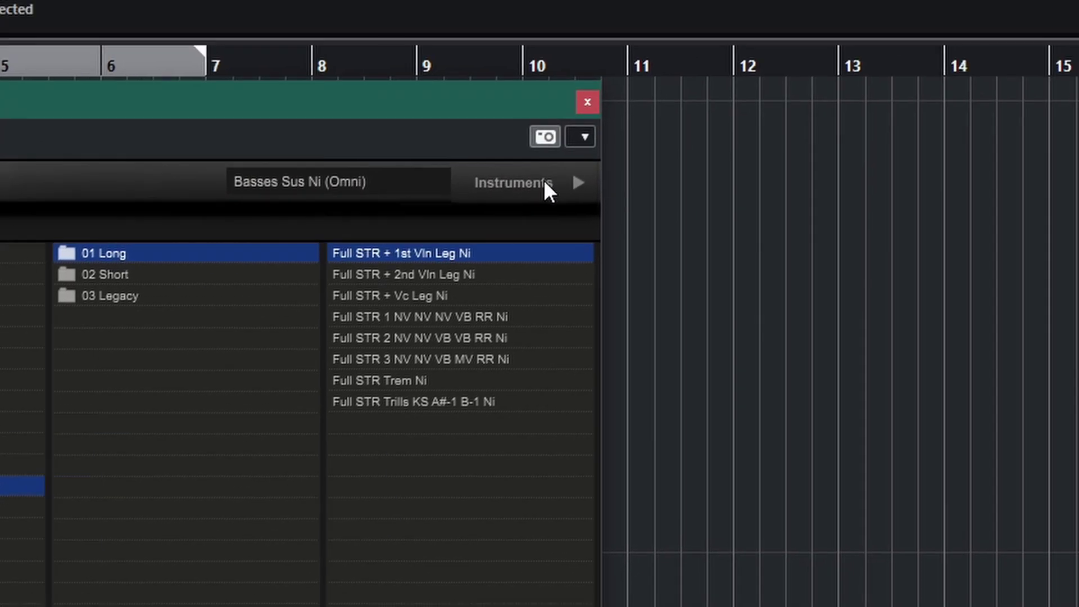
left_click(807, 49)
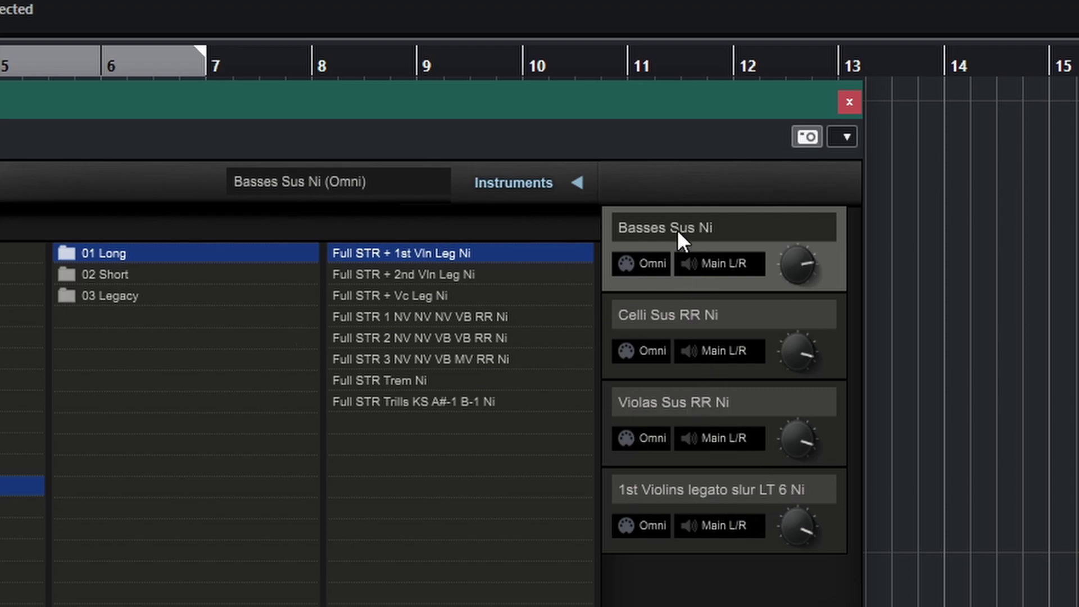
left_click(497, 181)
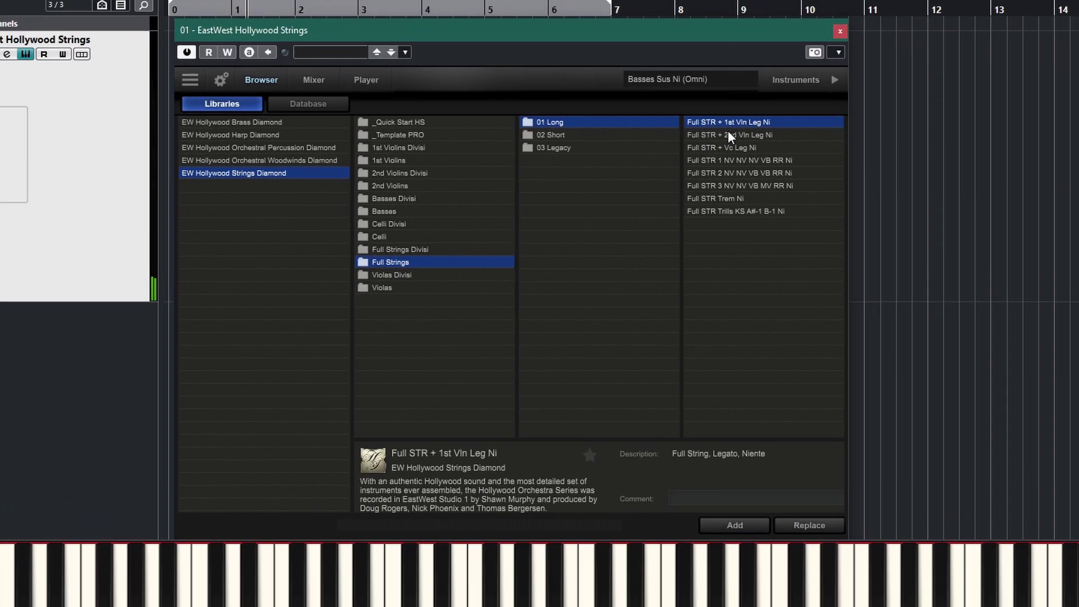
Load Full STR + 2nd Vln Leg Ni, followed by Full STR + Vc Leg Ni, from the same folder.
left_click(735, 167)
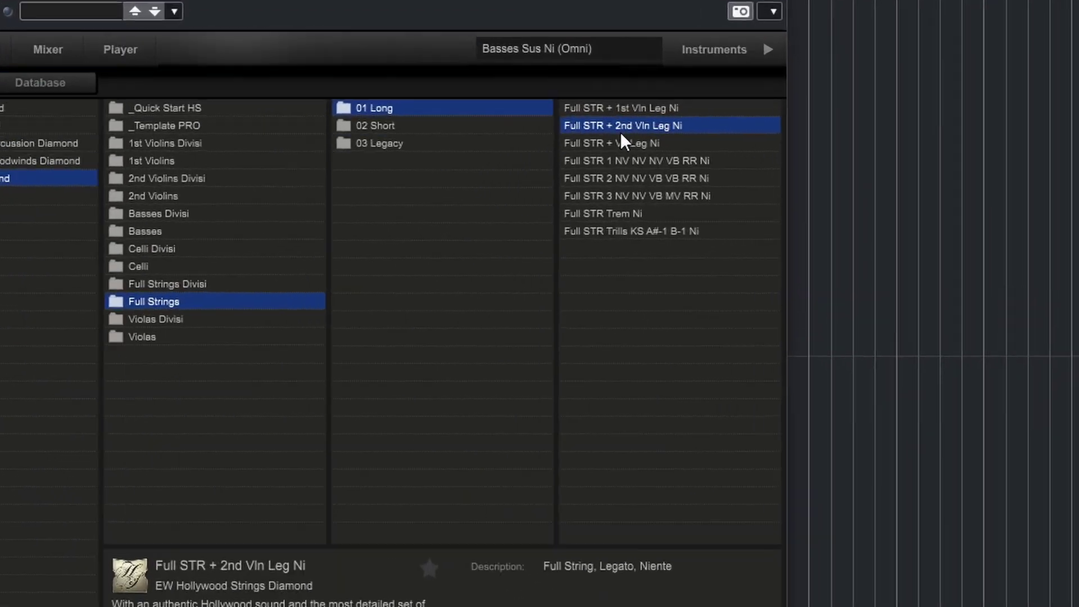
left_click(621, 141)
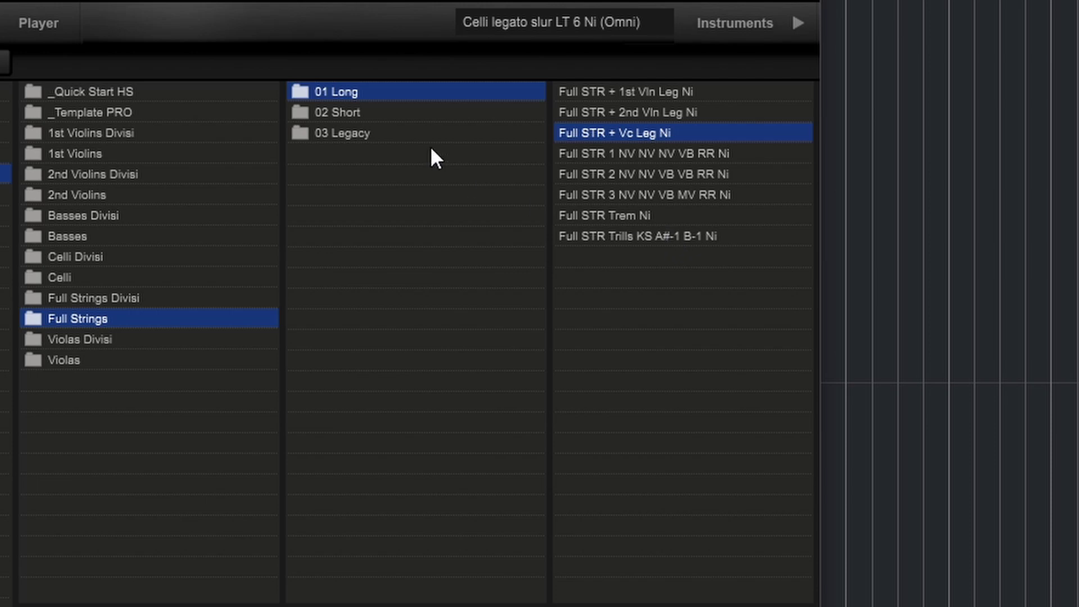
Load the Full STR Spic Marc MOD plus col leg, Spic Marc MOD and StacSLR Marc MOD patches from Full Strings 02 Short.
left_click(342, 113)
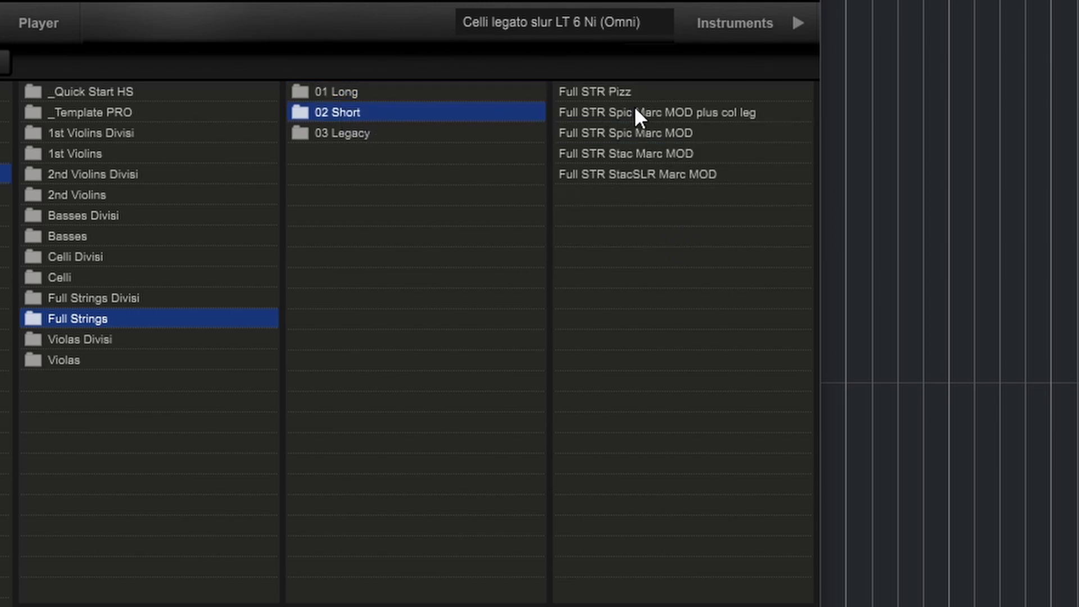
left_click(656, 112)
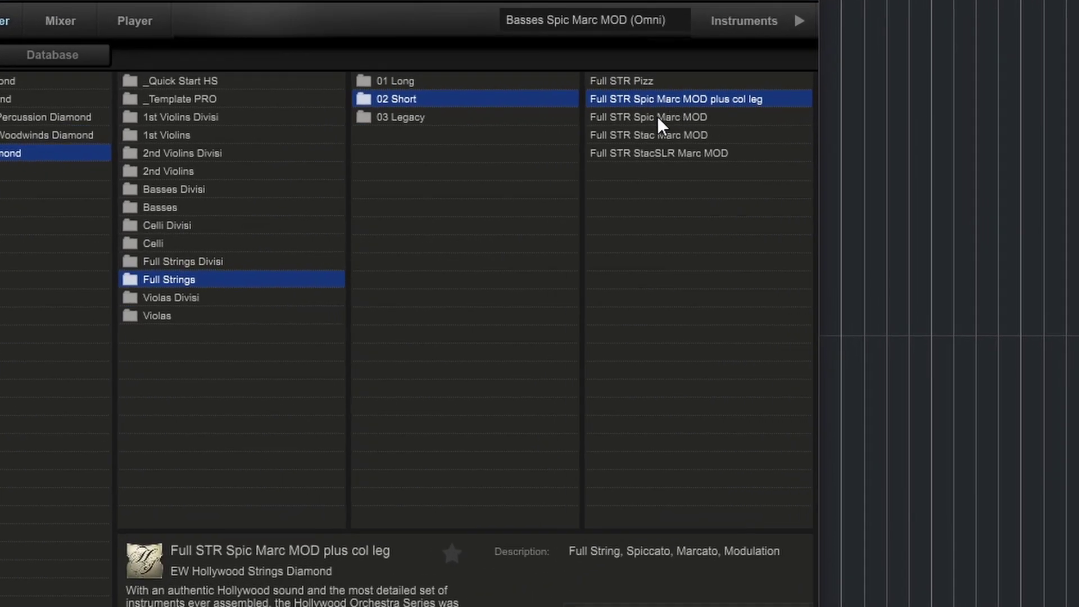
left_click(659, 117)
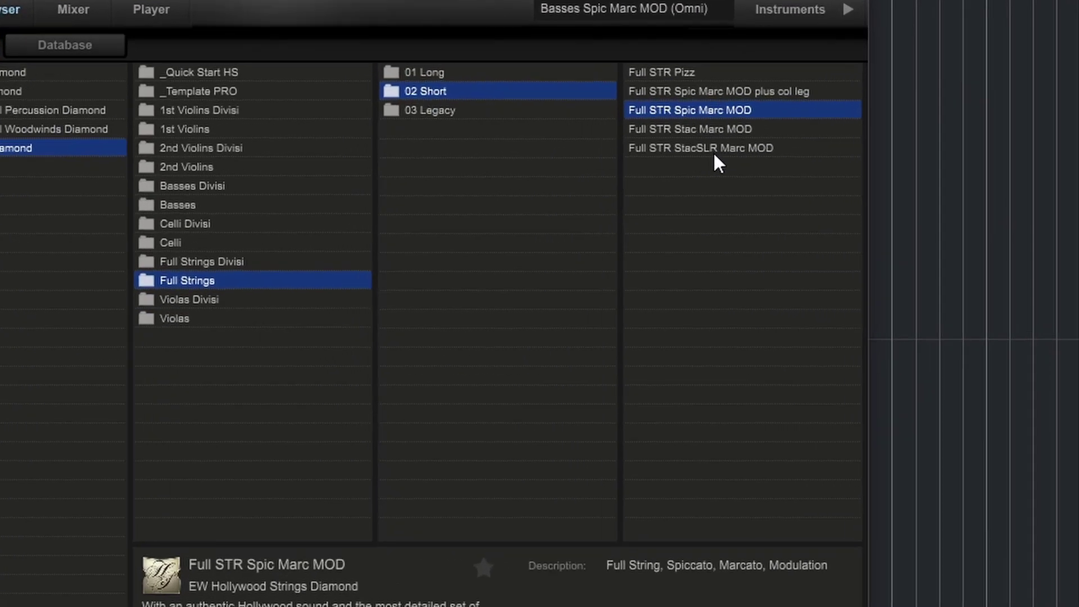
left_click(706, 140)
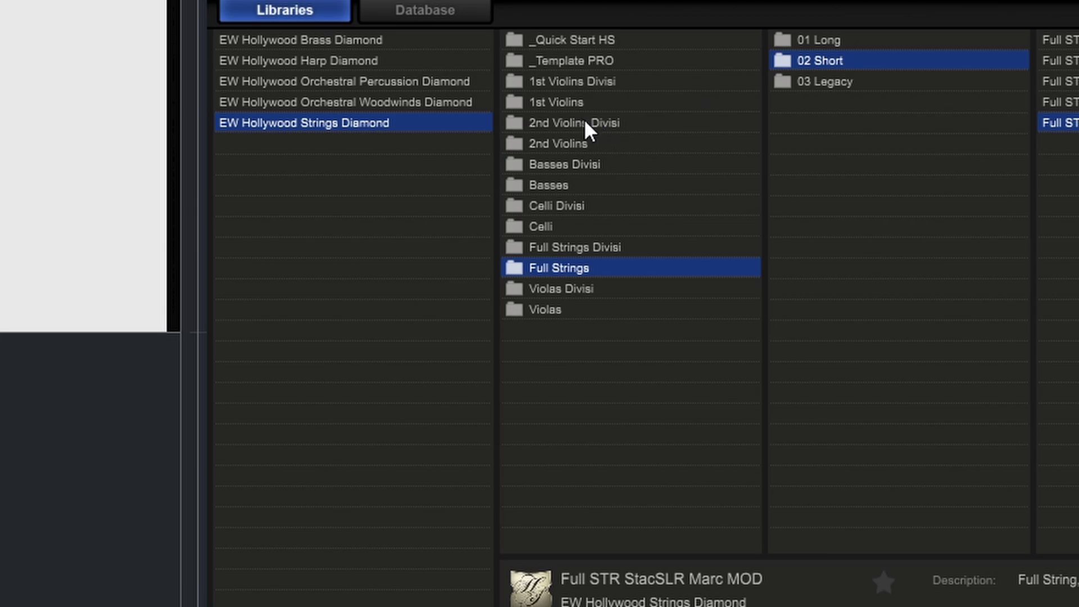
Load 1st Violins Leg Port LT 6 Ni DIV A from 1st Violins Divisi 07 Legato Slur + Port, and check its articulations in the player view.
left_click(560, 82)
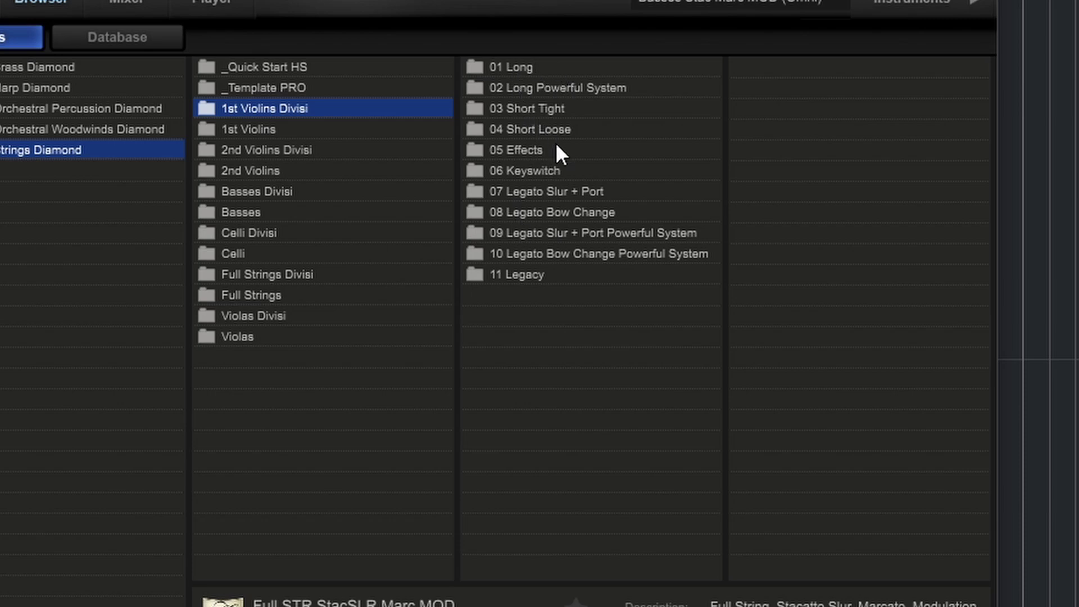
left_click(561, 191)
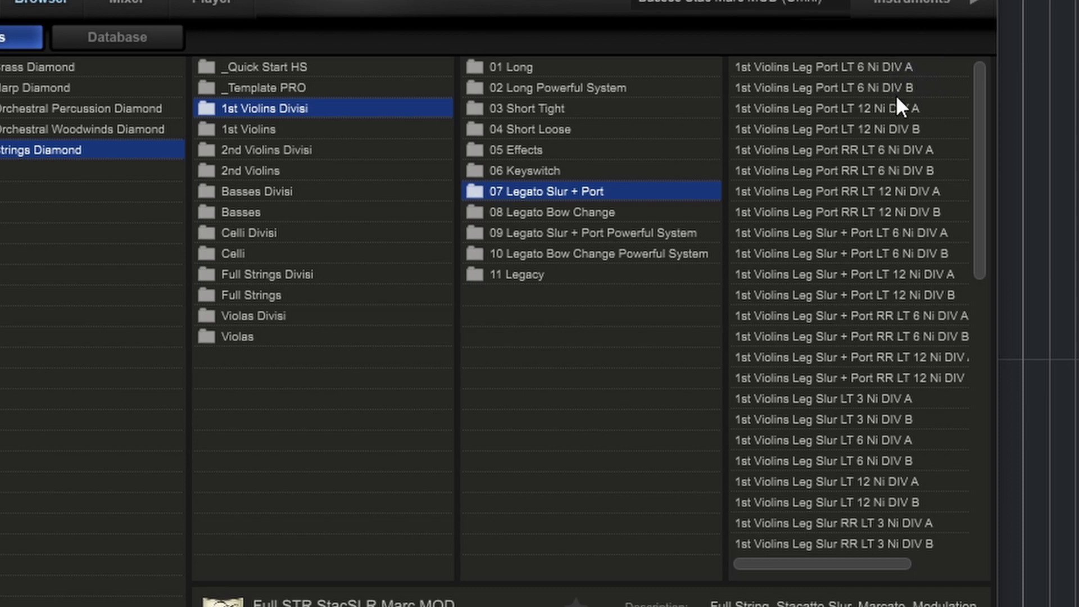
left_click(877, 66)
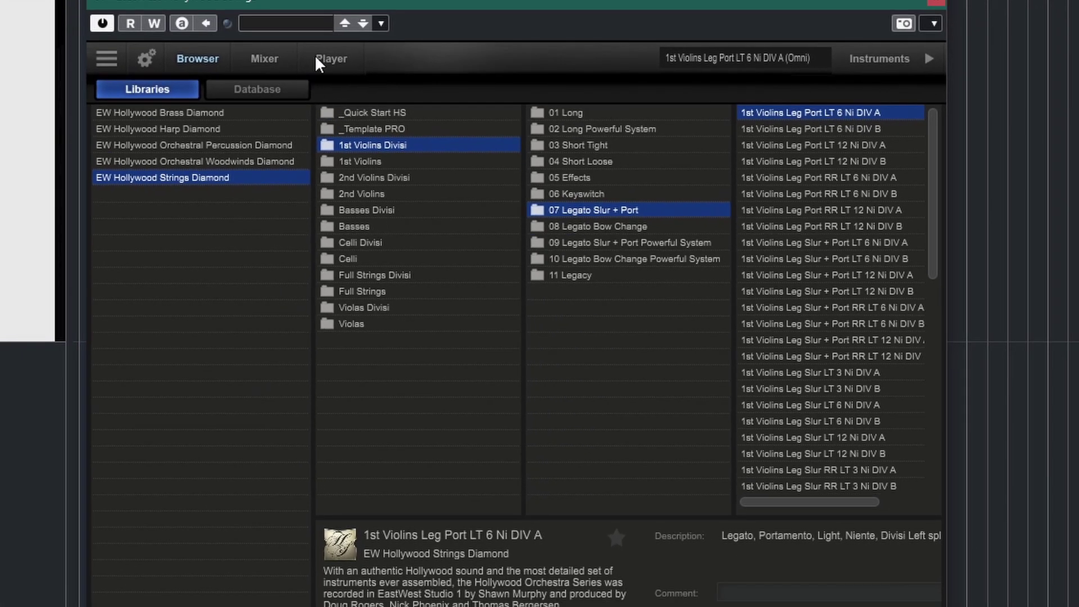
left_click(319, 61)
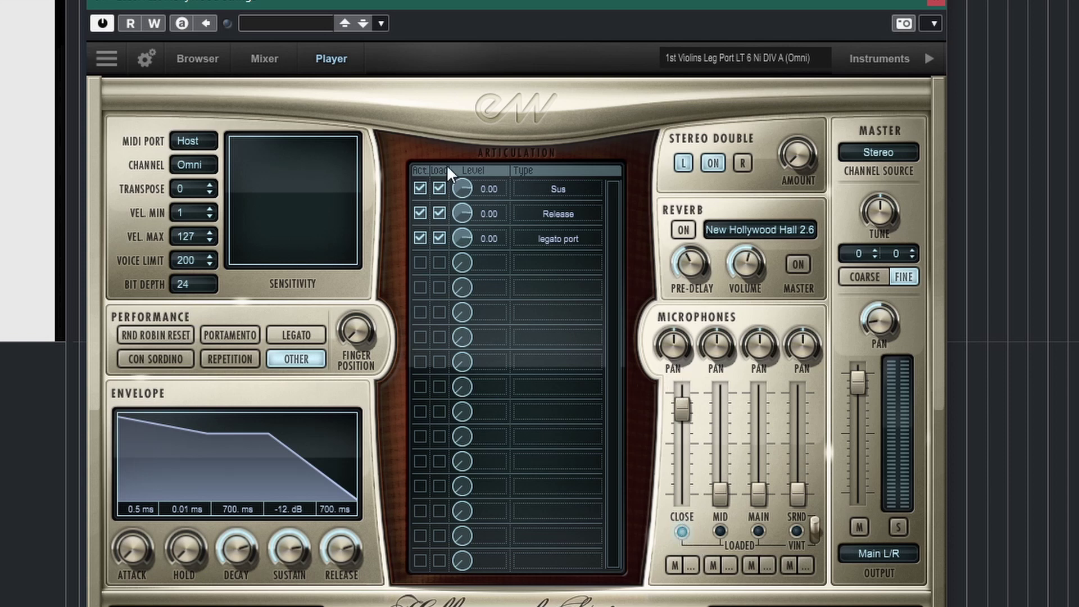
left_click(202, 57)
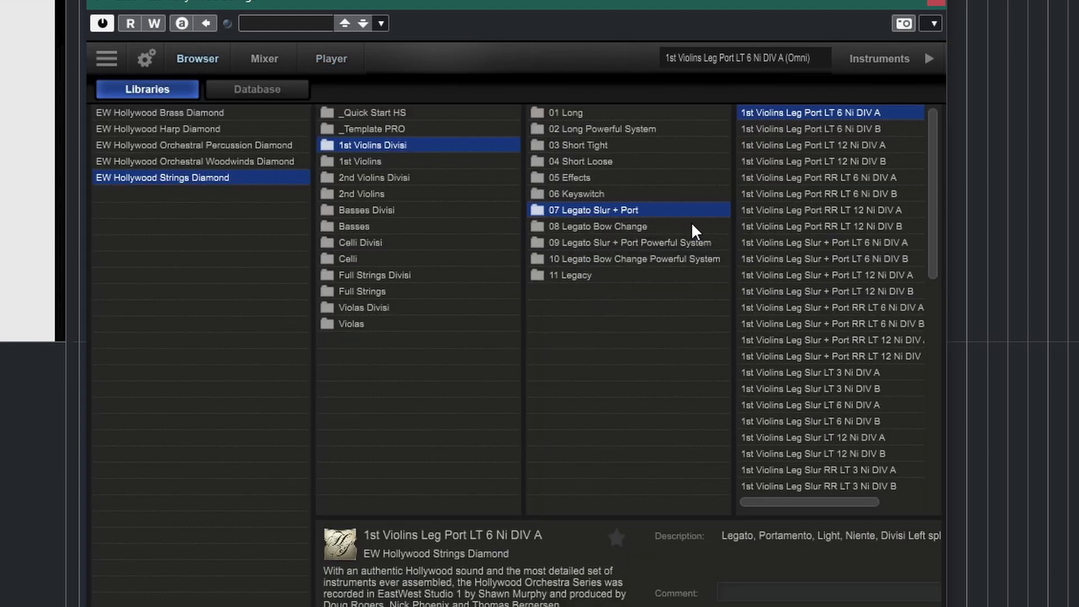